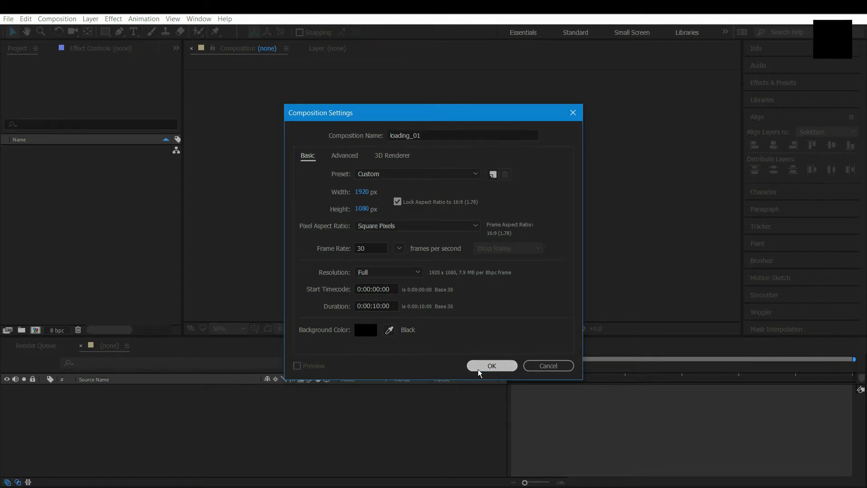
- Create a shape layer in the loading_01 composition and add an ellipse path and a stroke to it
right_click(392, 407)
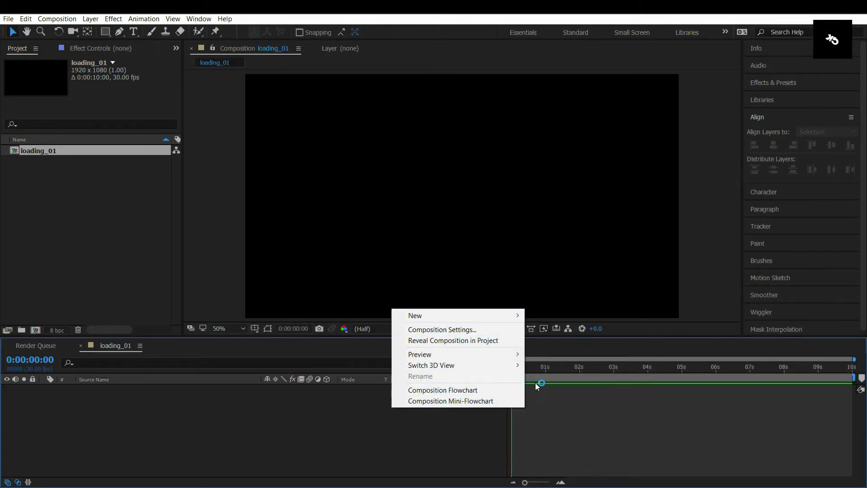
left_click(567, 384)
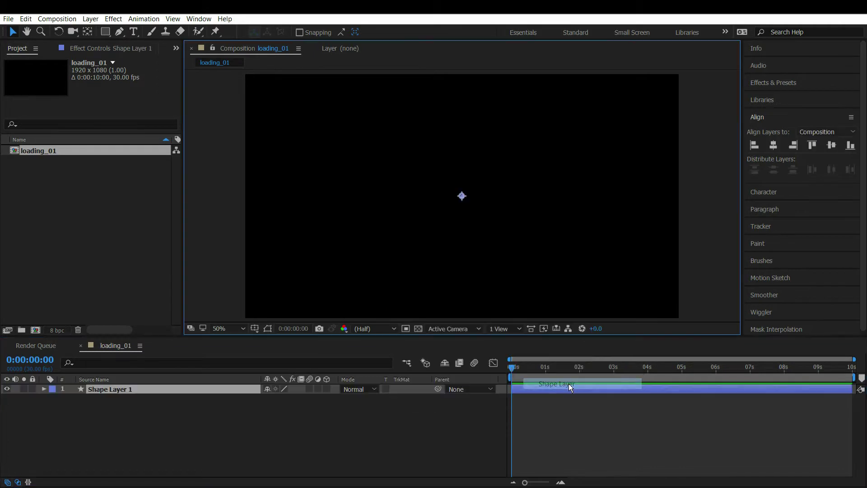
left_click(403, 32)
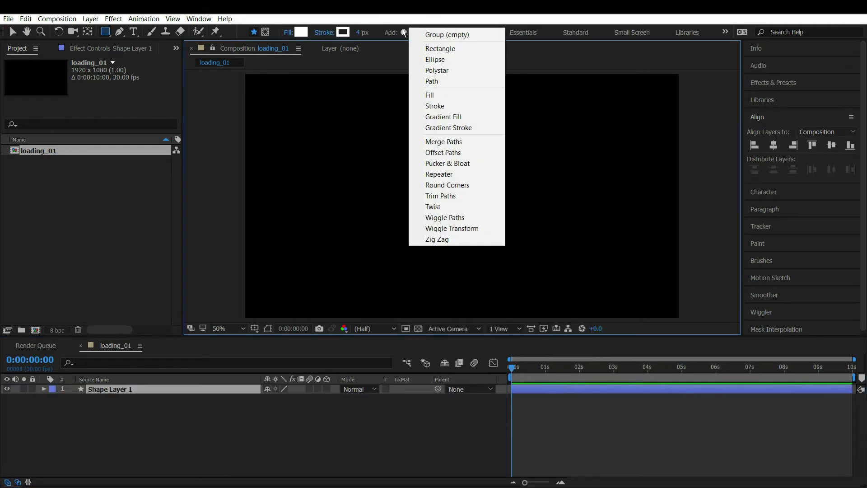
left_click(426, 59)
left_click(405, 33)
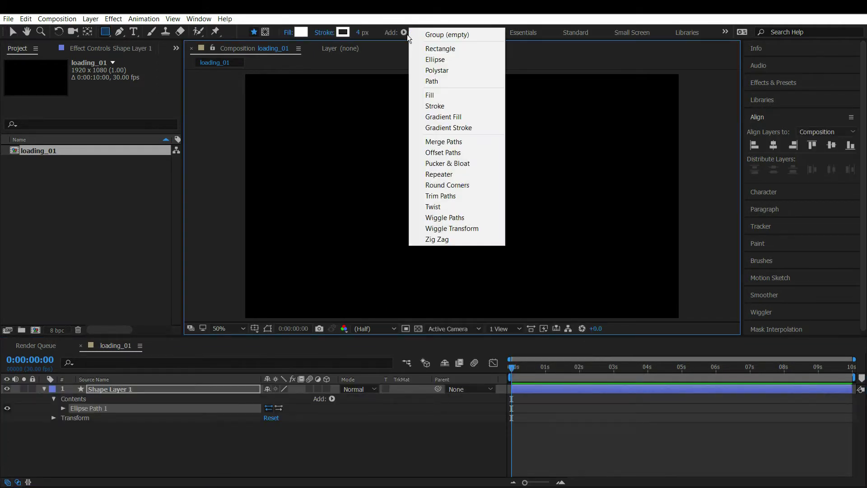
left_click(444, 108)
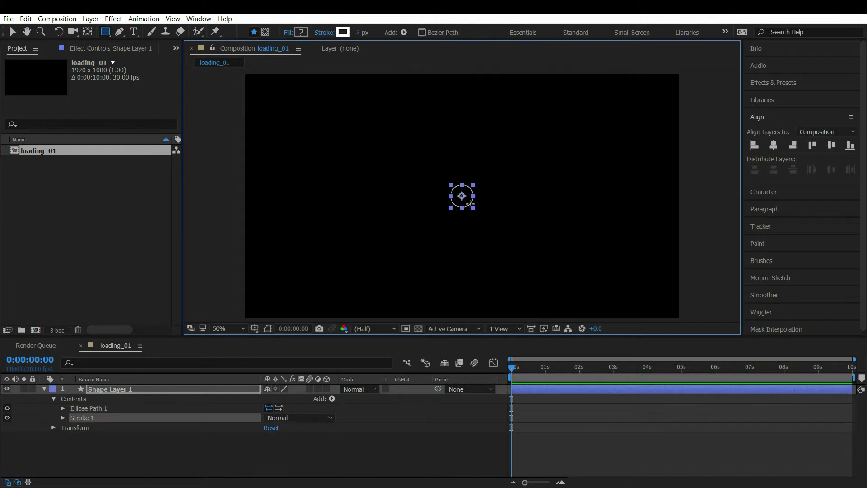
- Scale the circle's shape layer up to 382% and set its stroke width to 4 px
left_click(175, 388)
key("s")
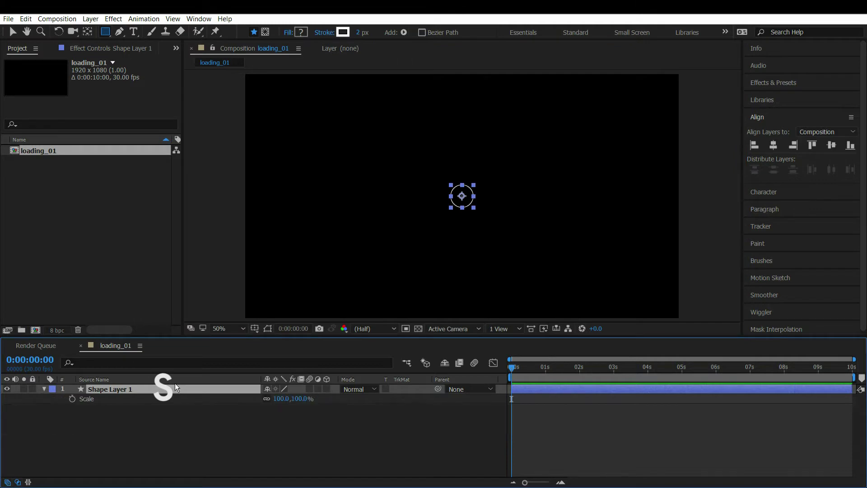
left_click_drag(282, 398, 409, 398)
left_click(359, 32)
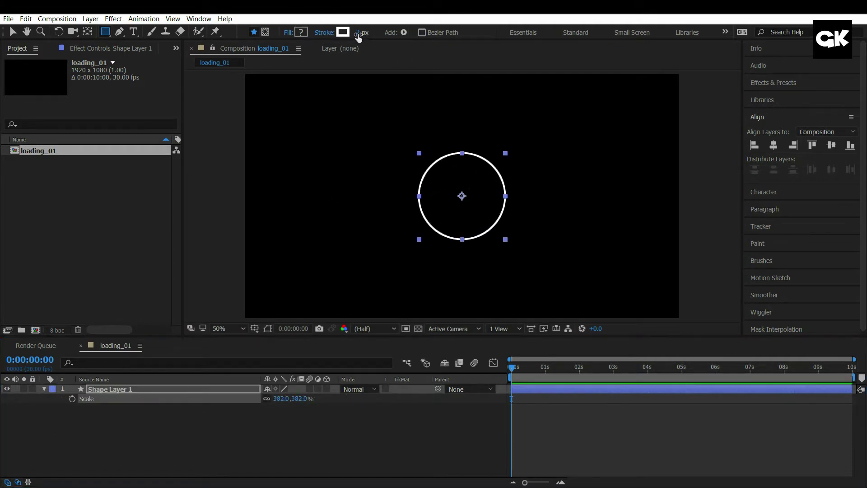
type("4")
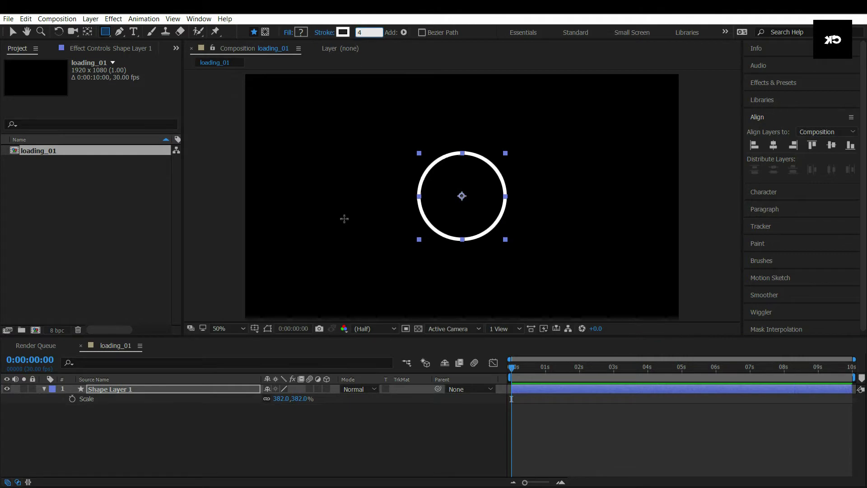
left_click(337, 223)
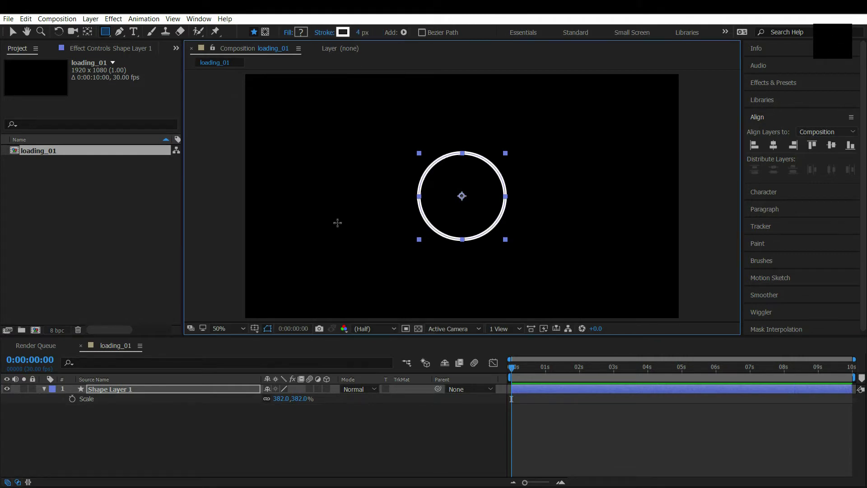
- Add a Trim Paths operator to the contents of the circle's shape layer
left_click(44, 389)
left_click(44, 389)
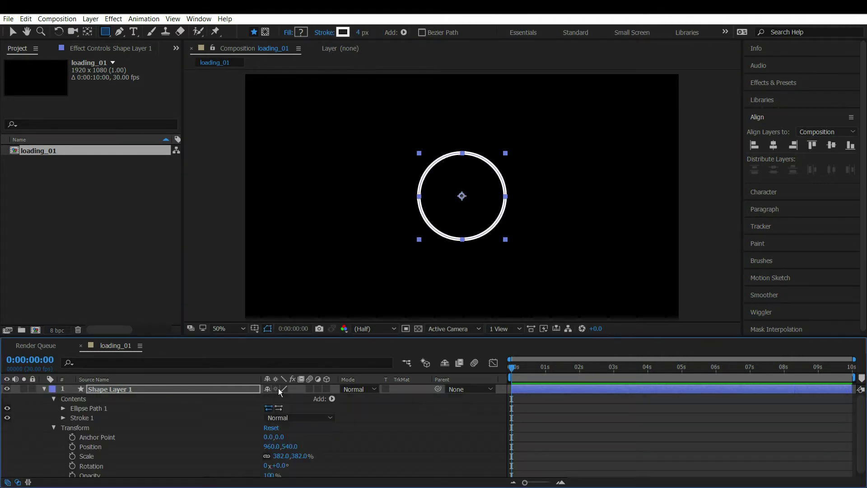
left_click(332, 399)
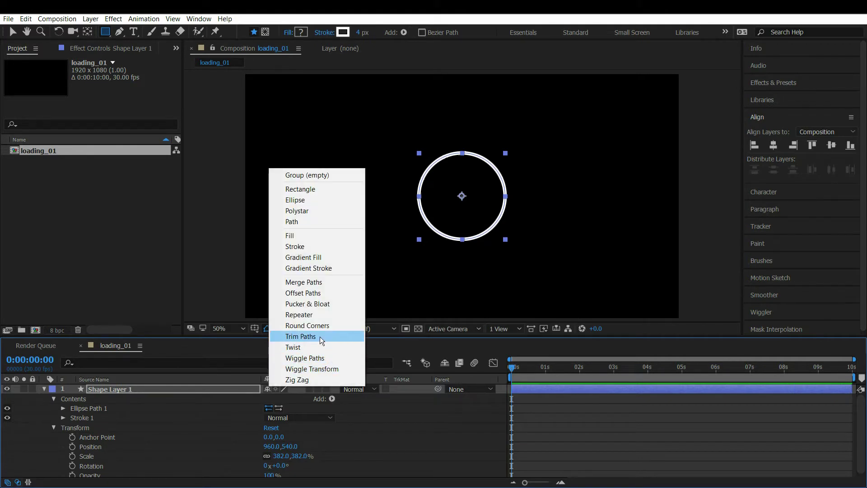
left_click(320, 336)
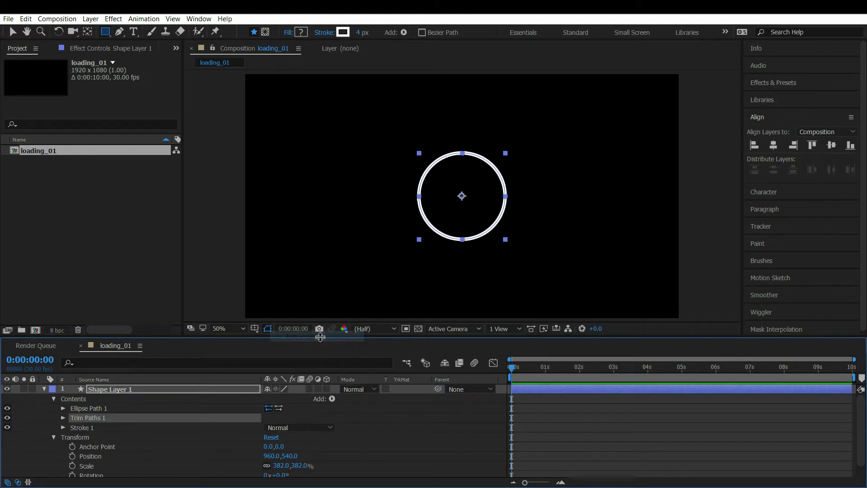
- Keyframe Trim Paths at 0:00:00:00 with Start at 0% and End at 5%
left_click(63, 418)
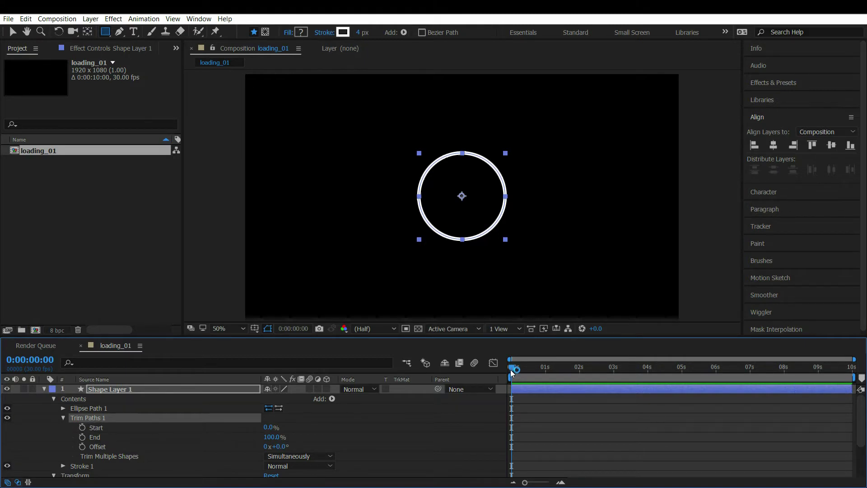
left_click(83, 427)
left_click(83, 437)
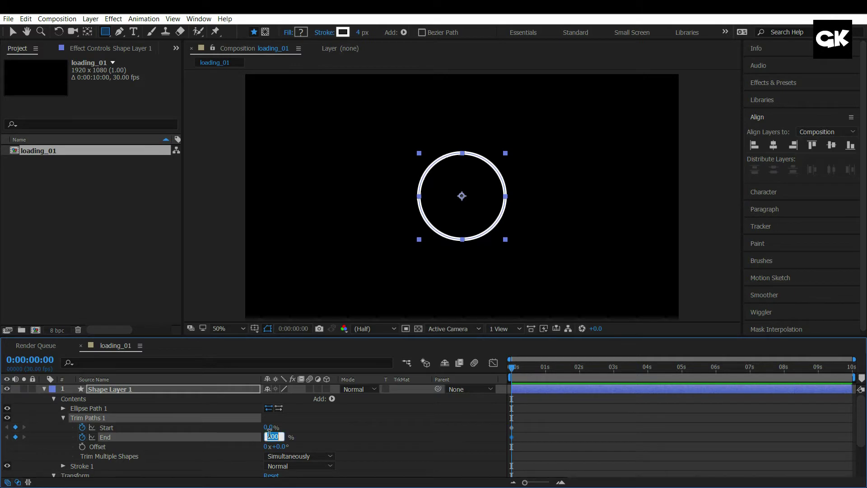
type("5")
left_click(311, 440)
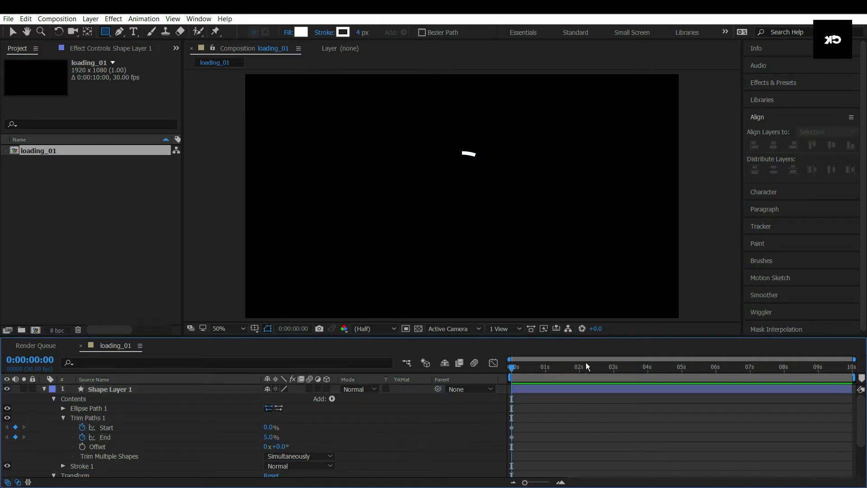
- Keyframe Trim Paths at 0:00:00:20 with Start at 25% and End at 95%
left_click(561, 482)
left_click(561, 482)
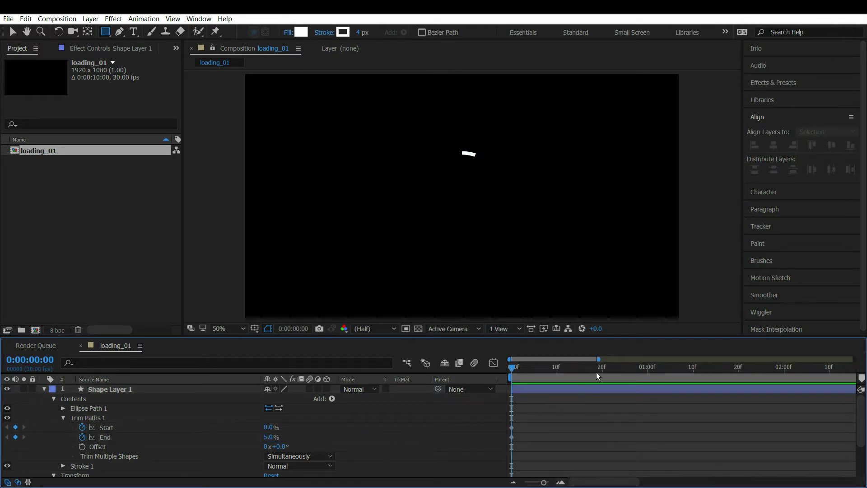
left_click(602, 370)
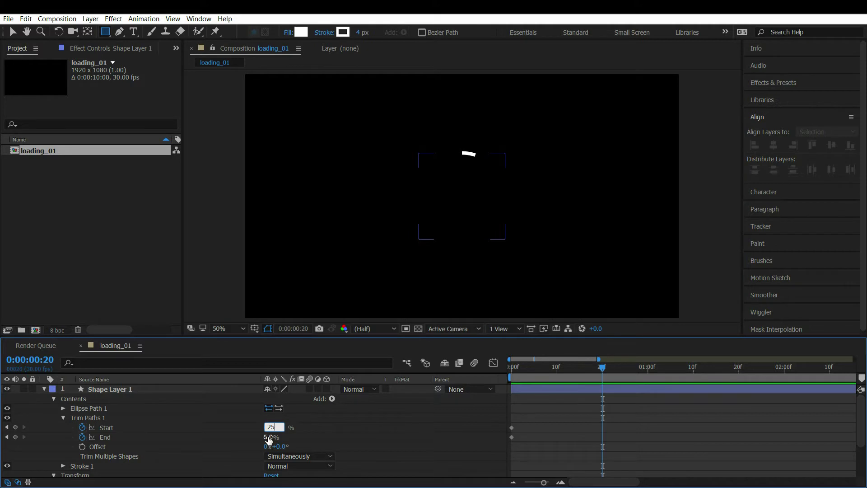
key("Tab")
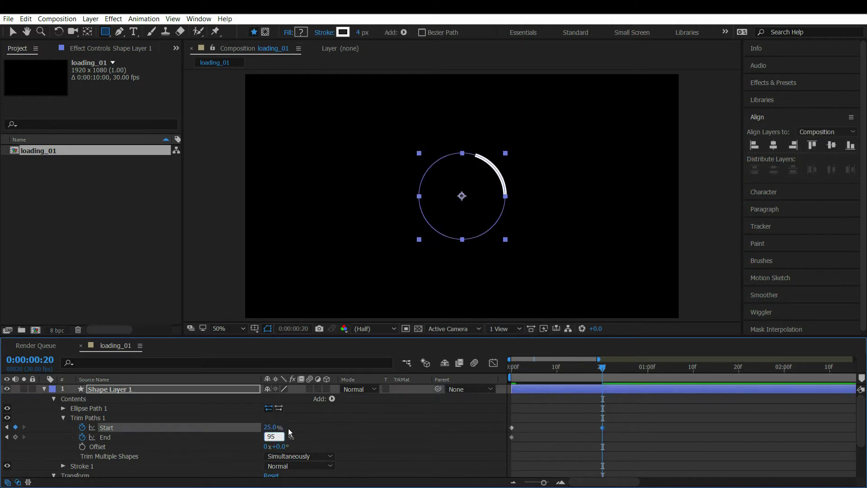
left_click(308, 429)
- Keyframe Trim Paths at 0:00:01:10 with Start at 100% and End held at 95%
left_click_drag(557, 369, 629, 380)
left_click(693, 371)
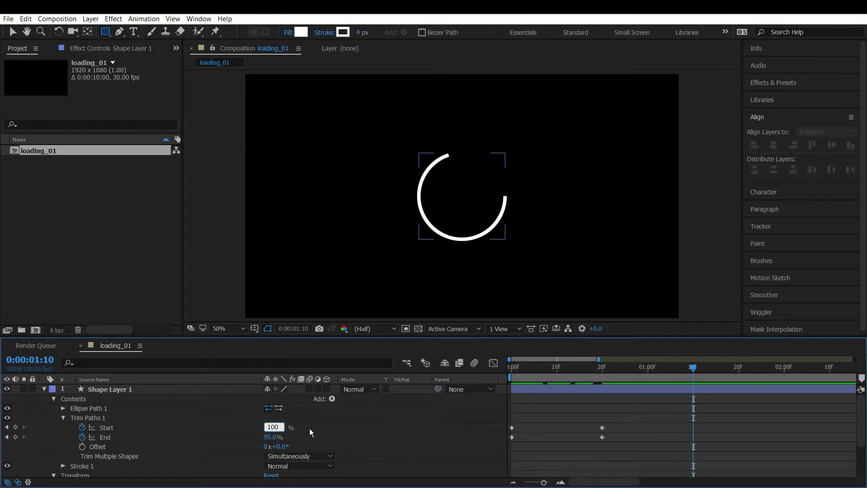
key("Return")
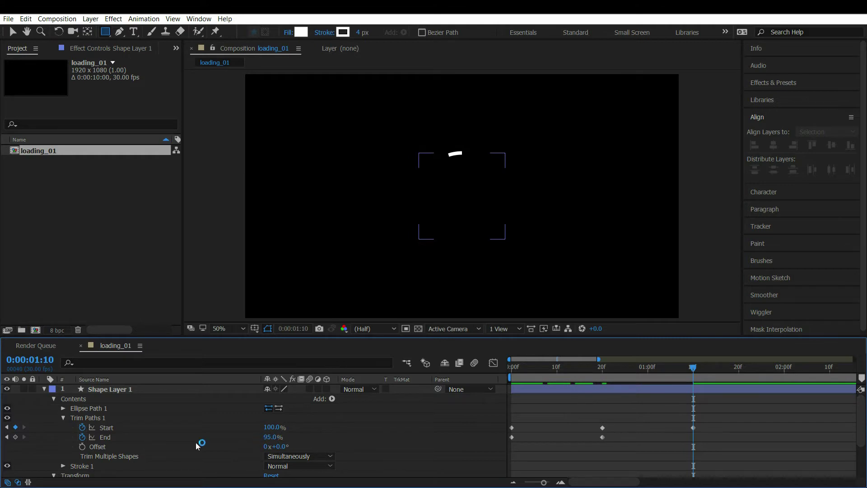
left_click(15, 437)
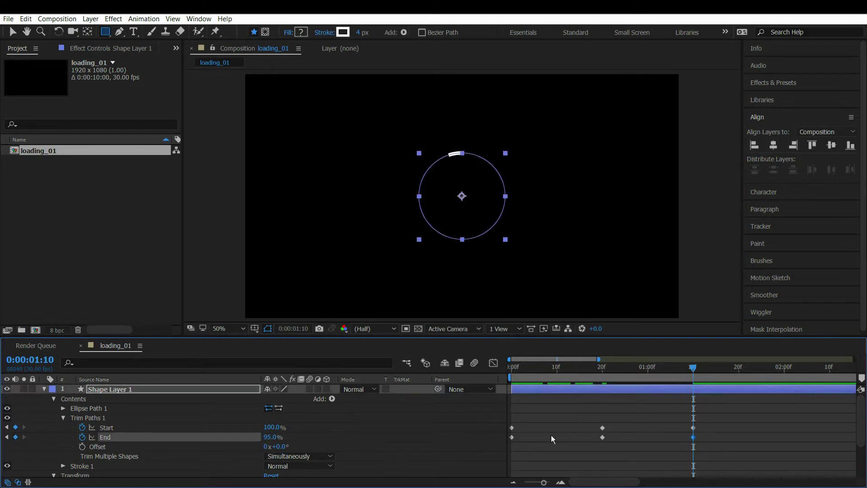
- Check the trim keyframes, return to the first frame and apply the expression loopOut() to the Trim Paths Start property
left_click_drag(631, 368, 603, 369)
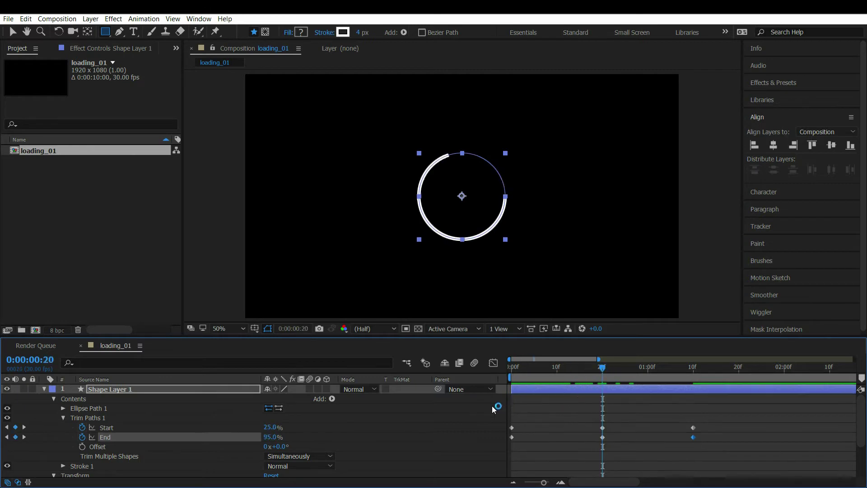
left_click(493, 407)
left_click(511, 367)
mouse_move(511, 368)
left_mouse_down()
mouse_move(749, 366)
mouse_move(511, 367)
left_mouse_up()
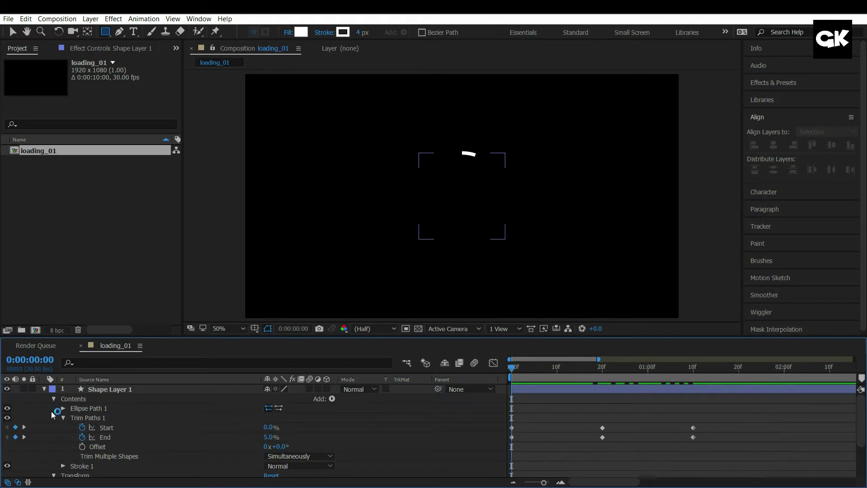
left_click(82, 427, "alt")
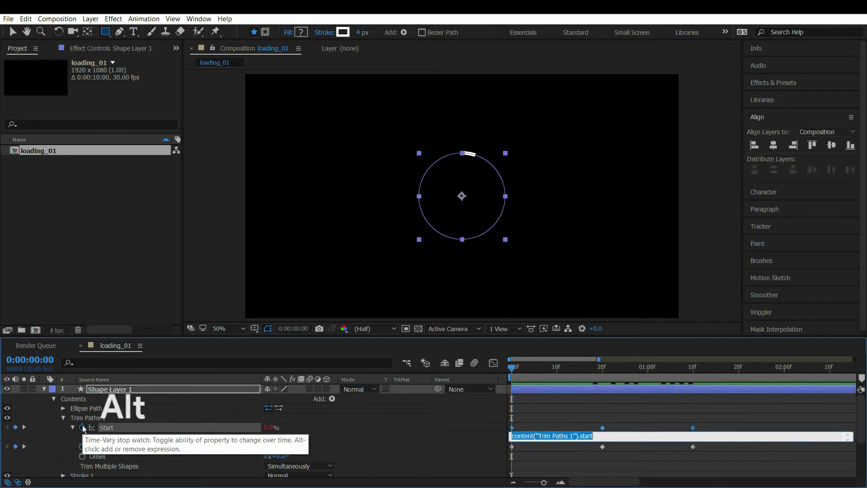
type("loopO")
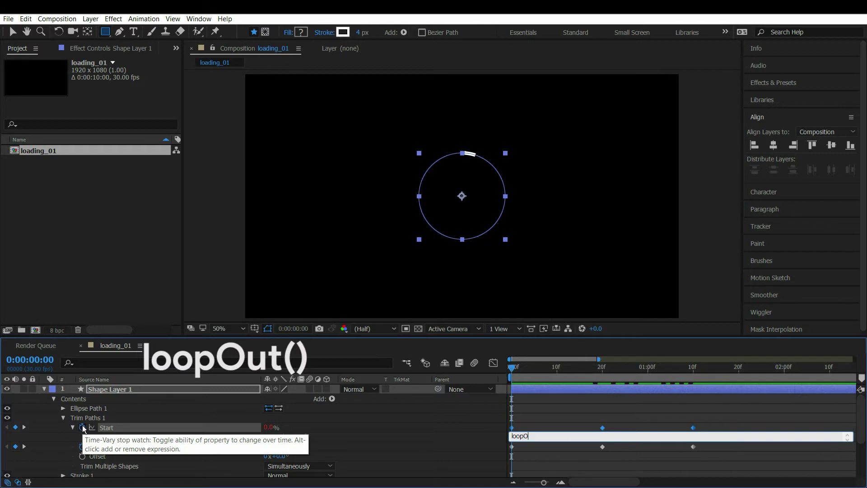
type("ut()")
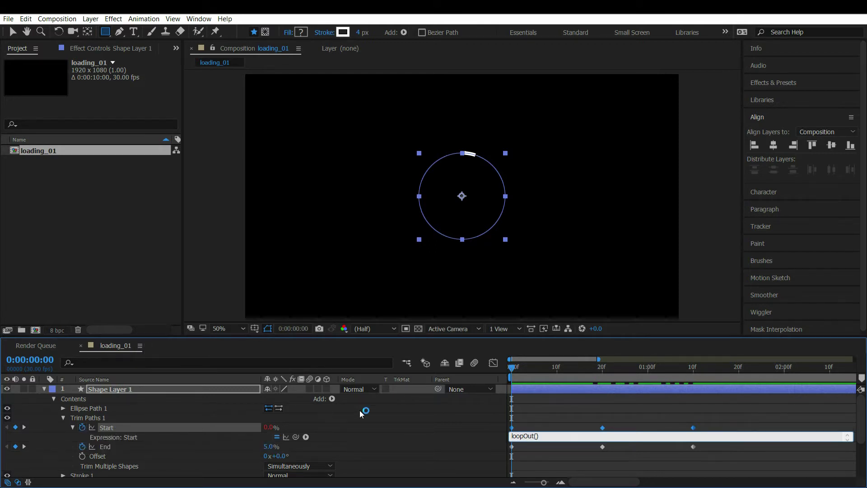
left_click(363, 411)
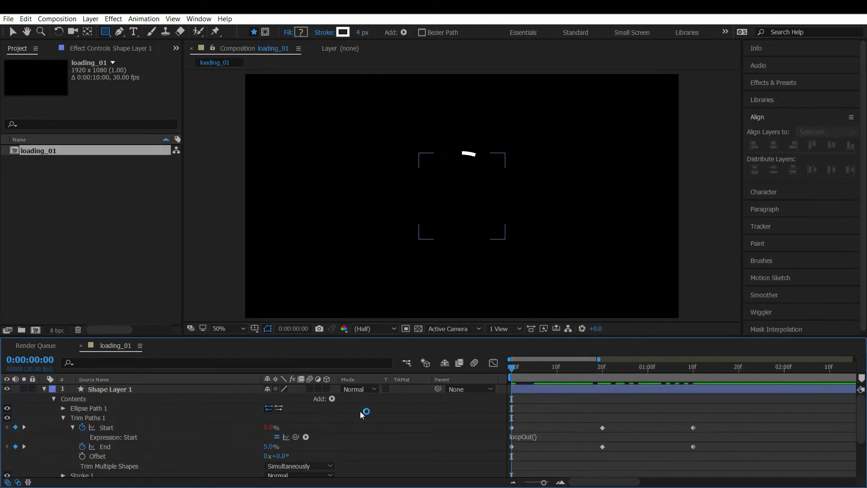
- Apply the expression loopOut() to the Trim Paths End property and preview the looping animation
left_click(83, 447, "alt")
type("loopO")
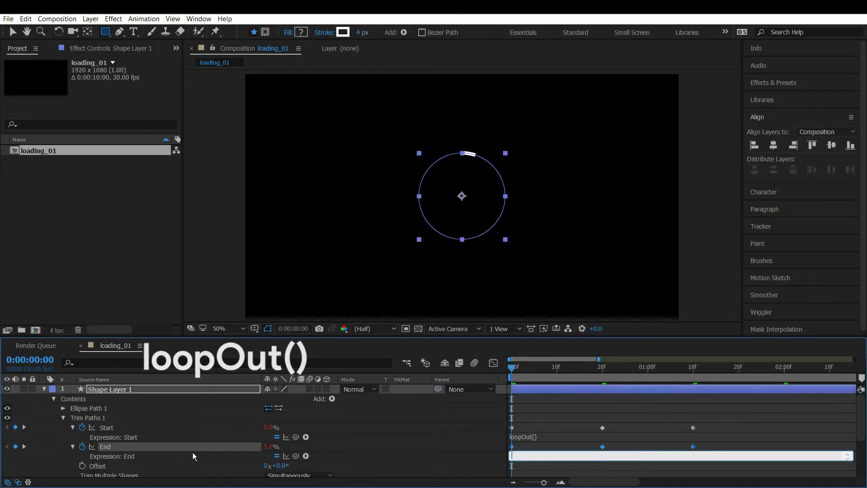
type("ut()")
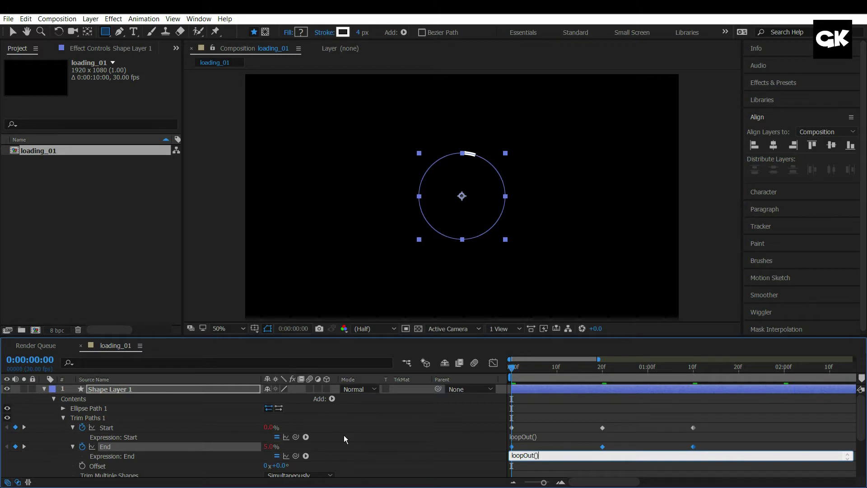
left_click(451, 403)
key("space")
left_click_drag(510, 368, 478, 384)
- Keyframe the shape layer's Rotation from 0° at 0:00:00:00 to 359° at 0:00:02:00
left_click(43, 388)
key("r")
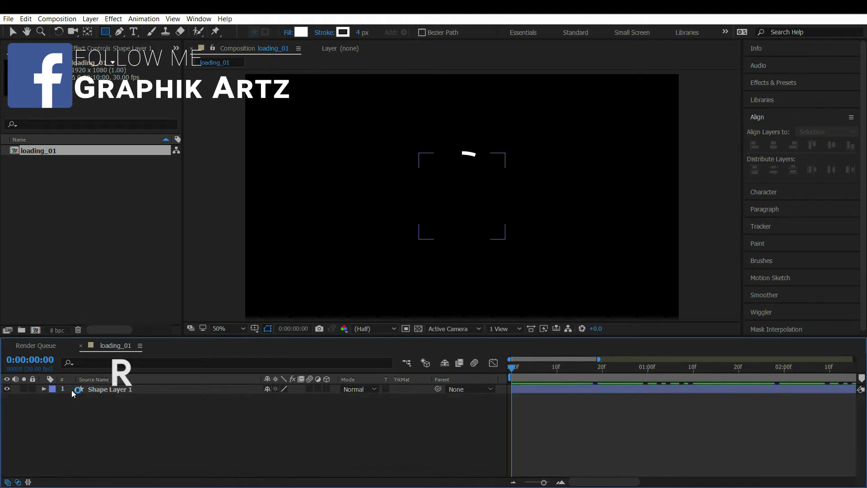
left_click(87, 390)
key("r")
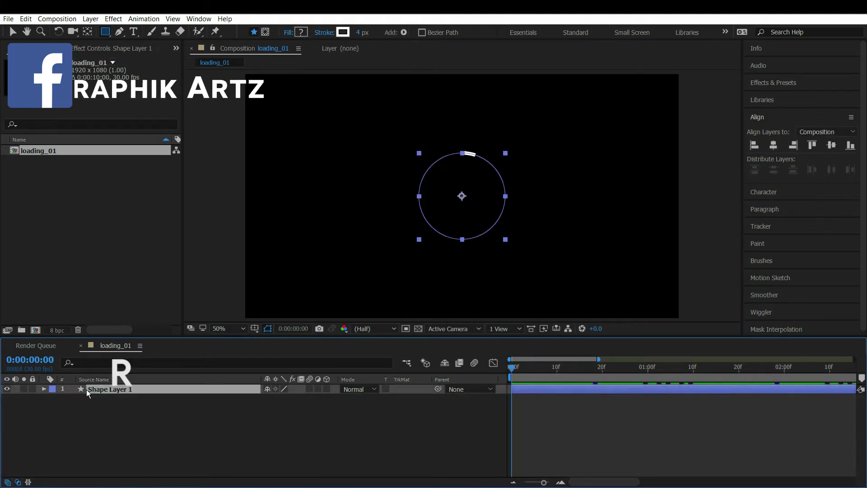
left_click_drag(515, 368, 505, 367)
left_click(513, 481)
left_click(513, 482)
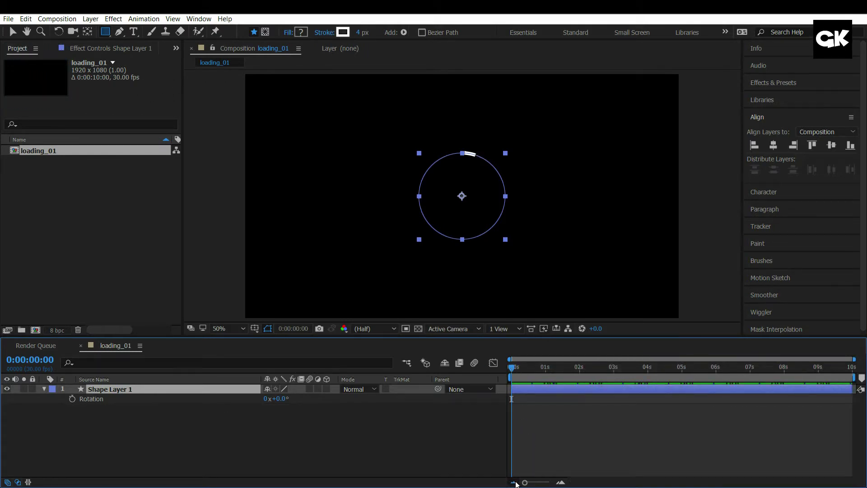
left_click(72, 399)
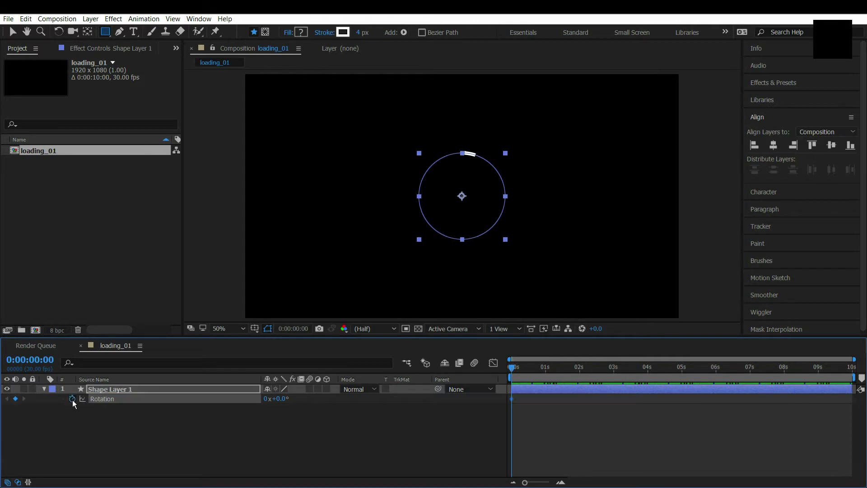
left_click(579, 368)
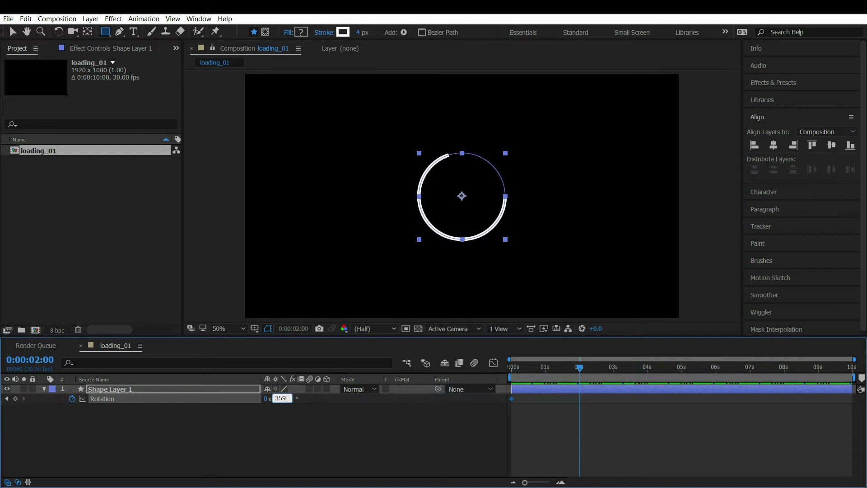
left_click(280, 439)
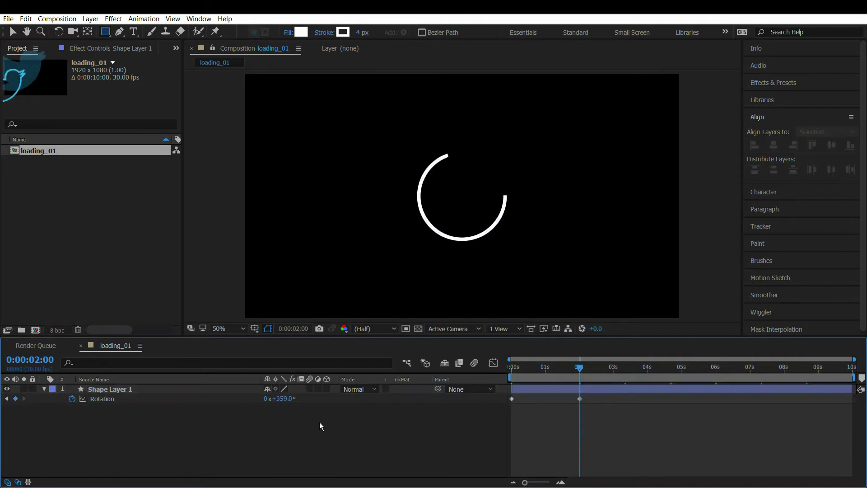
- Apply Easy Ease to all Trim Paths Start and End keyframes and preview the animation from the first frame
left_click(102, 389)
key("u")
left_click_drag(569, 396, 505, 408)
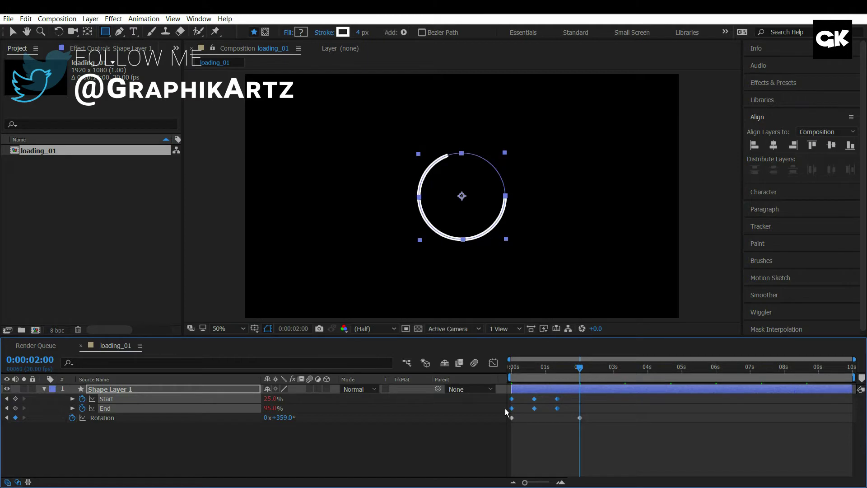
right_click(533, 407)
mouse_move(559, 402)
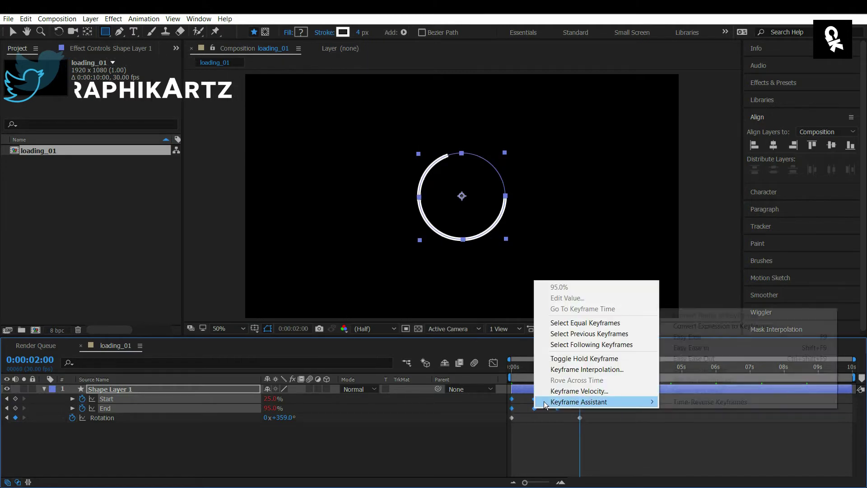
left_click(714, 337)
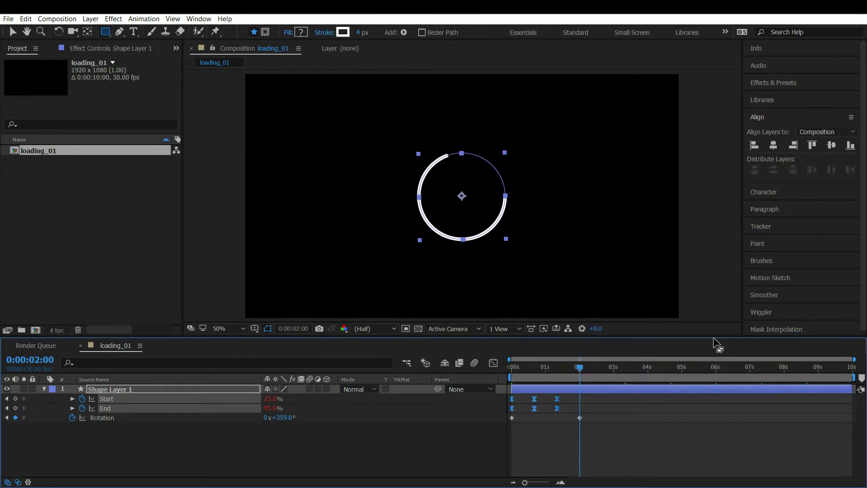
left_click(492, 448)
left_click(506, 365)
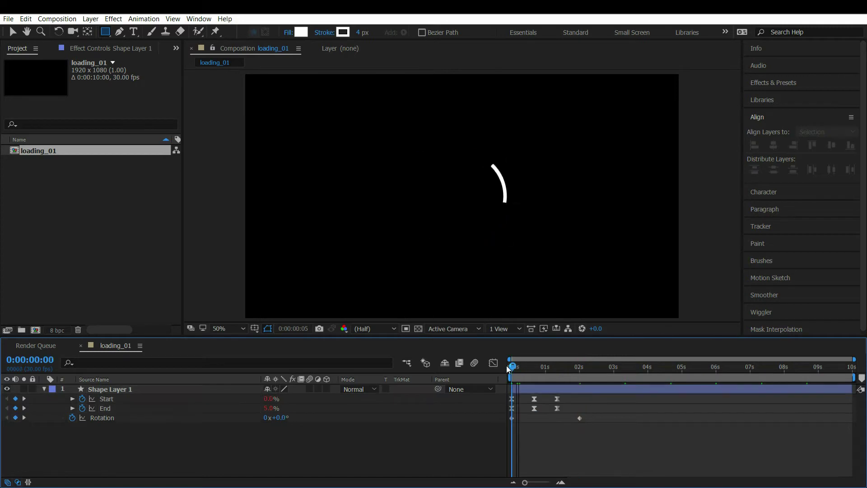
key("space")
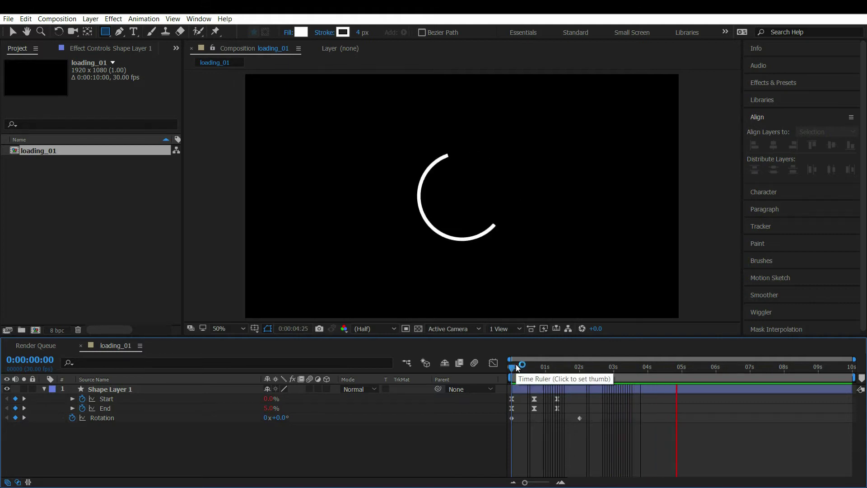
left_click_drag(519, 365, 511, 367)
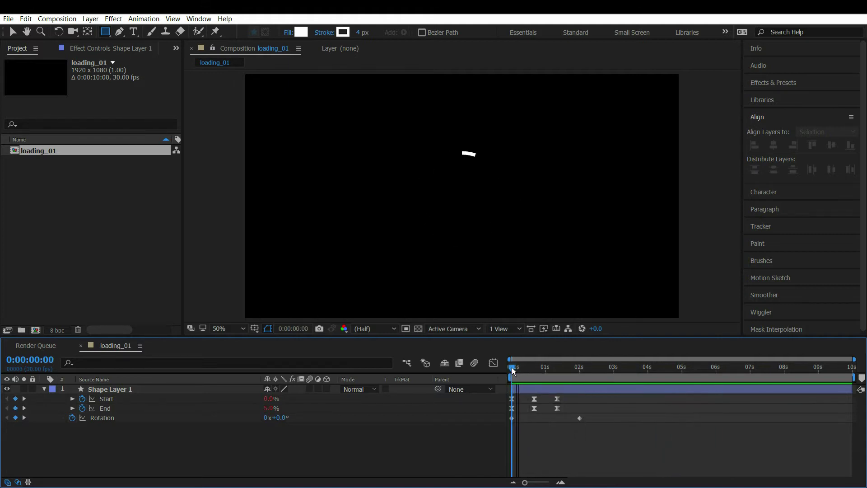
- Apply the expression loopOut() to the shape layer's Rotation and preview the looping animation
left_click(72, 418, "alt")
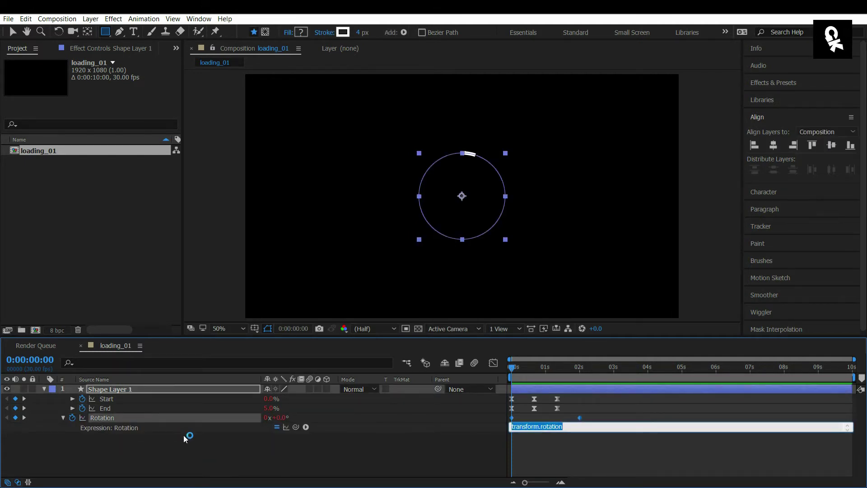
type("loop")
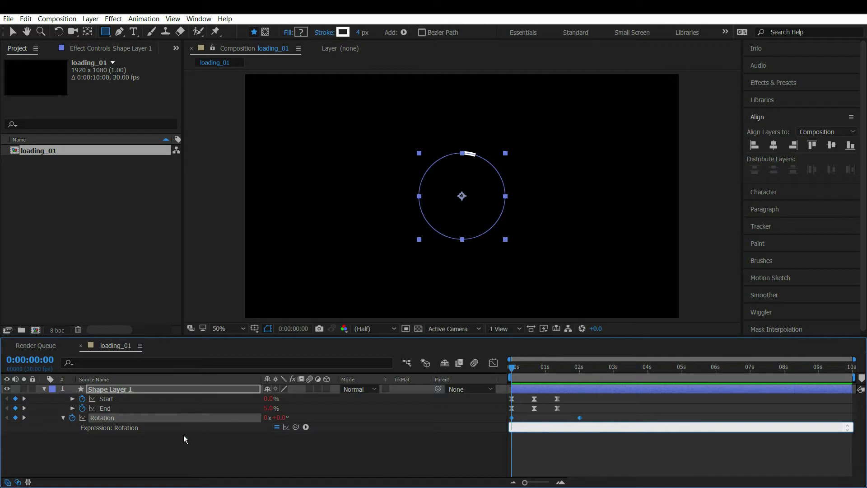
type("Out()")
left_click(334, 450)
key("space")
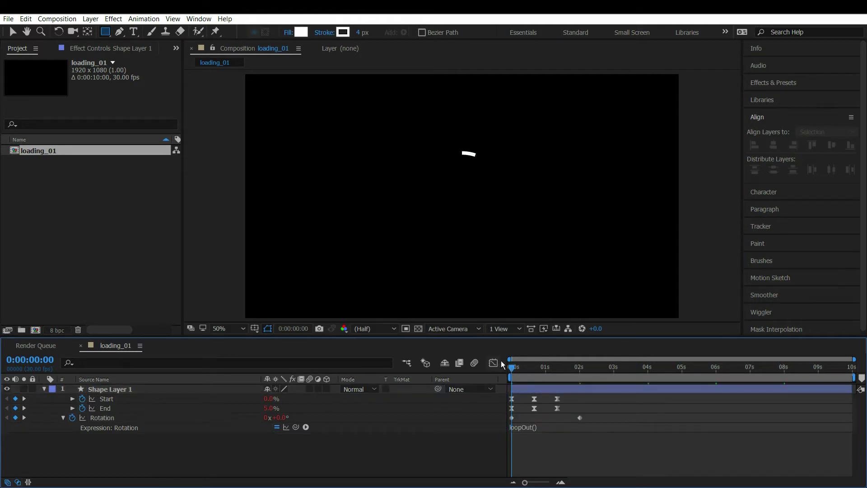
key("space")
key("space")
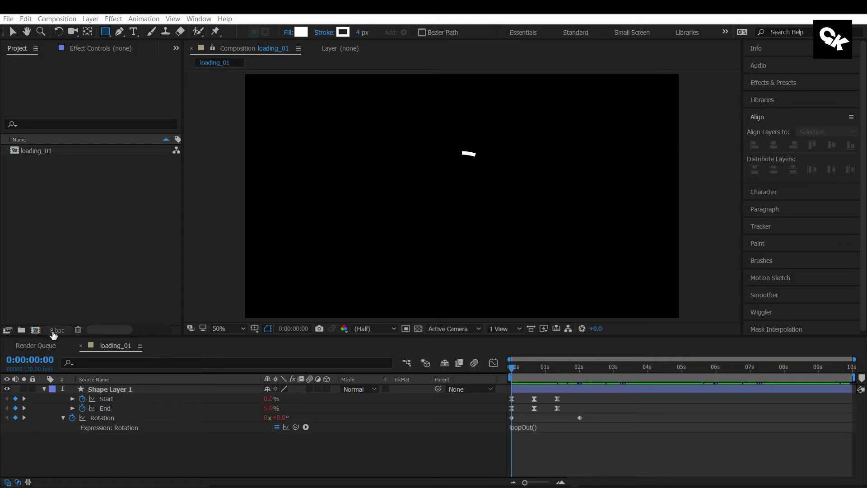
- Create a new 1920 x 1080 composition named loading_02 at 30 fps with a duration of 0:00:30:00
left_click(36, 330)
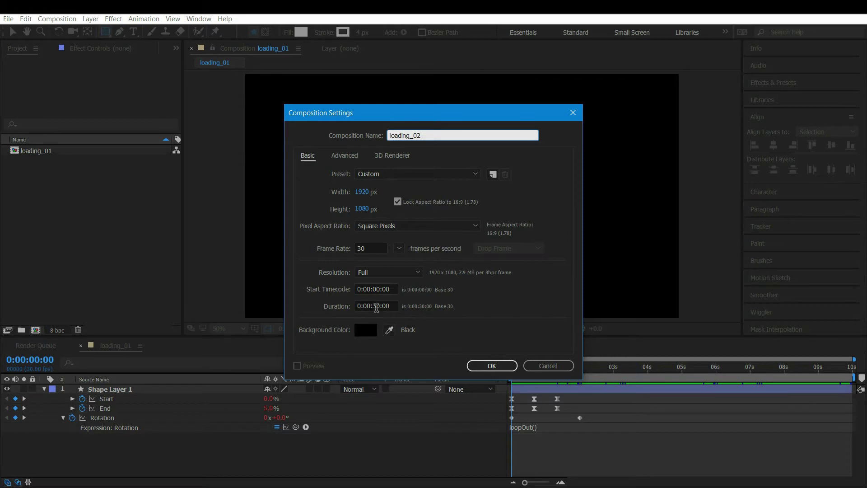
left_click(376, 307)
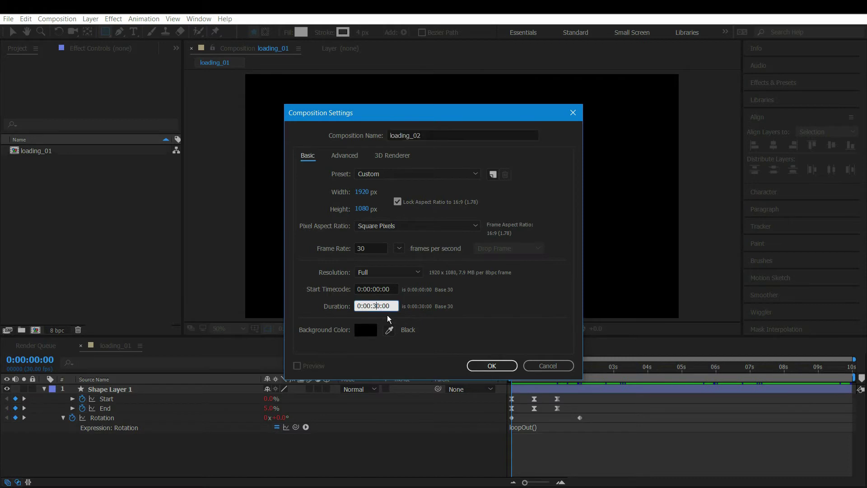
left_click(481, 366)
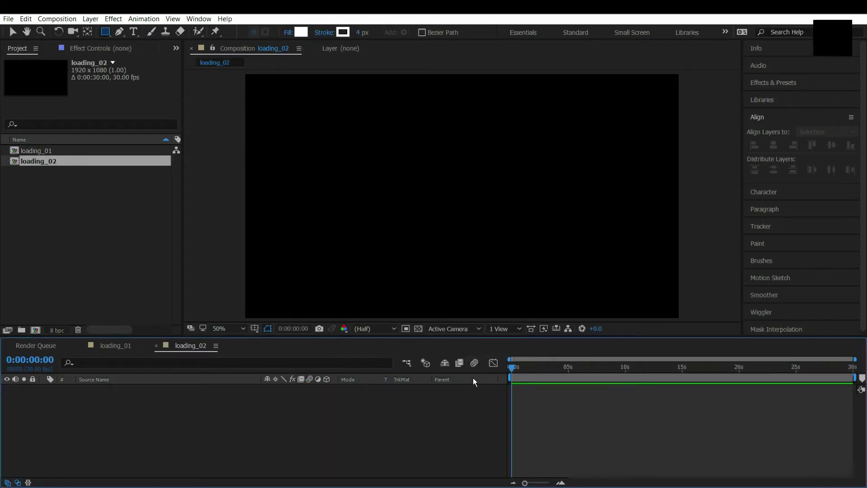
- Create an empty shape layer in loading_02 and add an Ellipse path and a Fill to it
right_click(418, 410)
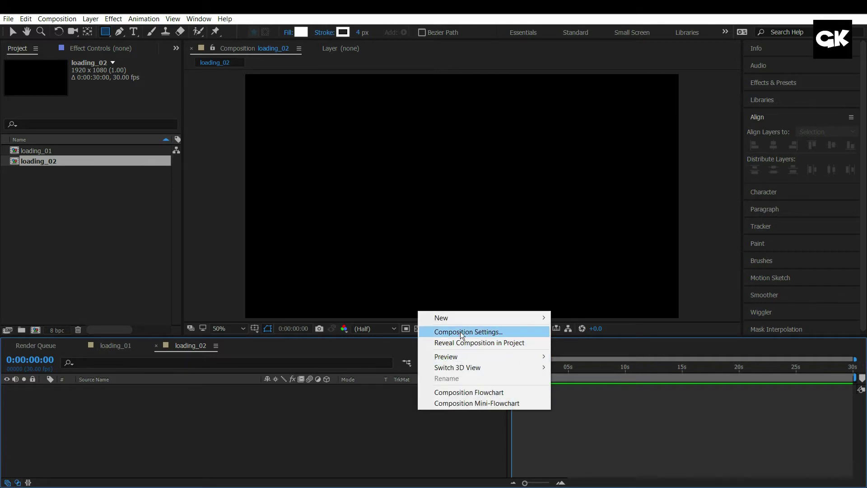
mouse_move(465, 321)
left_click(587, 384)
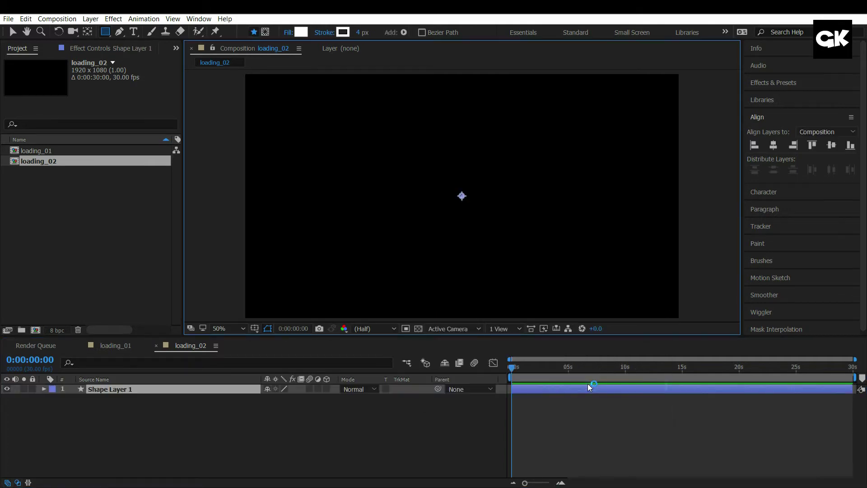
left_click(403, 33)
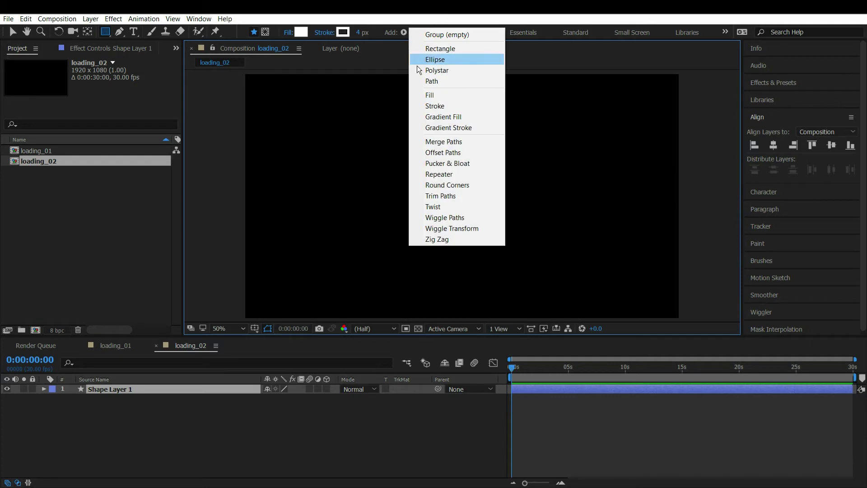
left_click(445, 58)
left_click(403, 33)
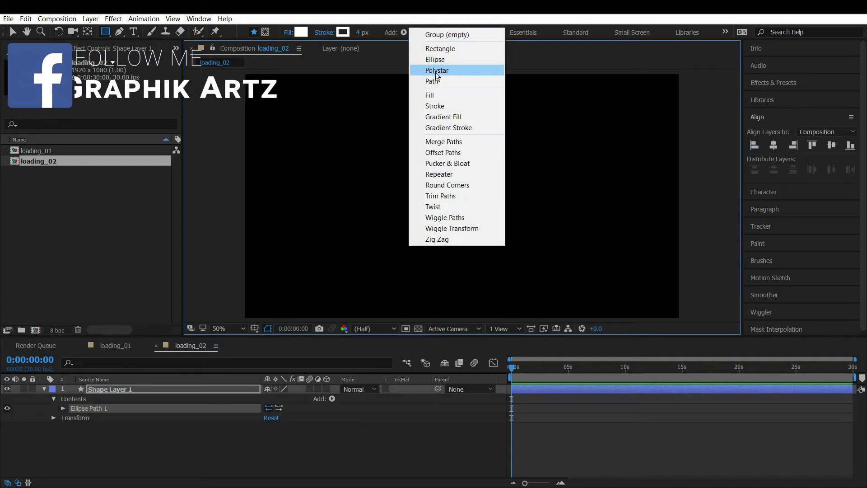
left_click(436, 95)
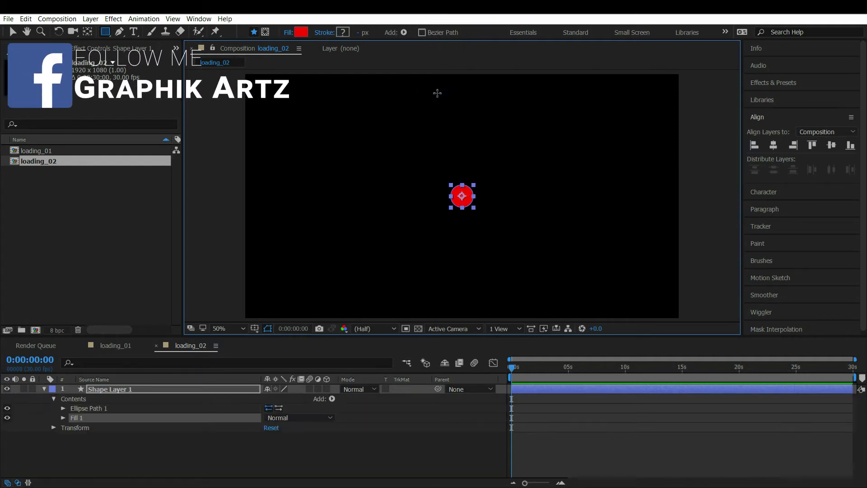
- Change the ellipse's fill color to white
left_click(301, 32)
left_click_drag(357, 325, 313, 294)
left_click(569, 313)
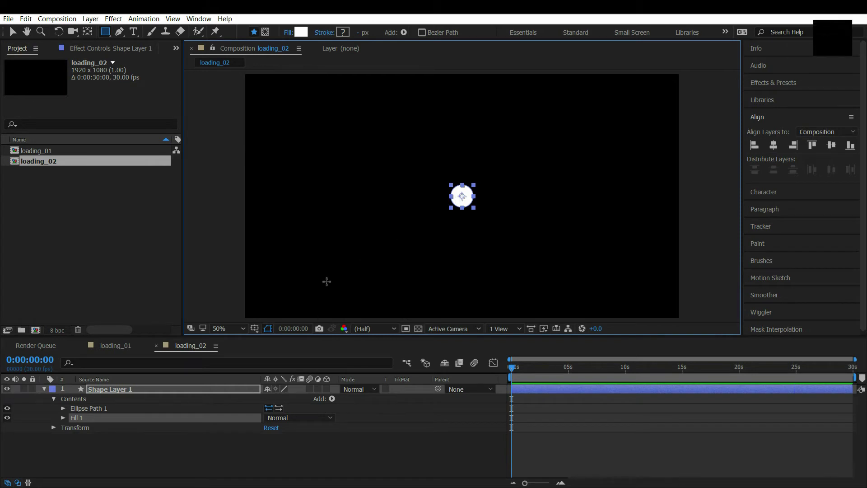
- Set the dot layer's Scale to 40%
left_click(240, 389)
key("s")
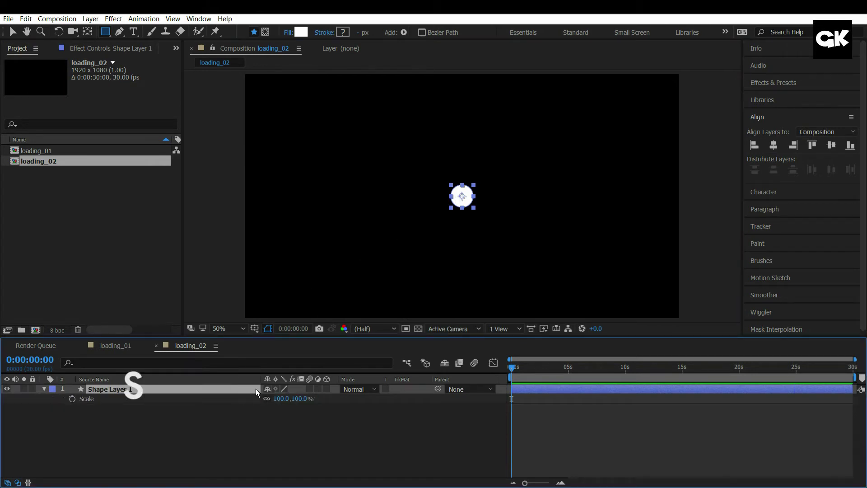
left_click(281, 398)
type("40")
left_click(277, 427)
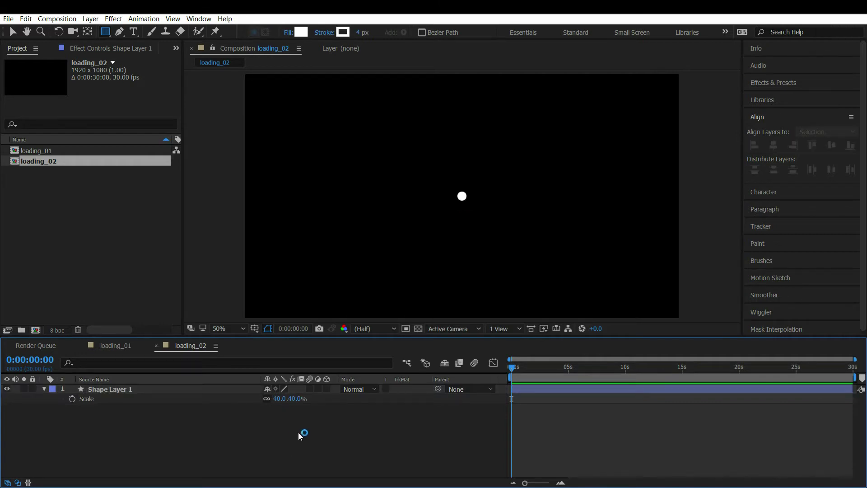
- Offset the dot below its anchor point by setting the Ellipse Path Position to 0, 428
left_click(44, 388)
left_click(44, 388)
left_click(53, 398)
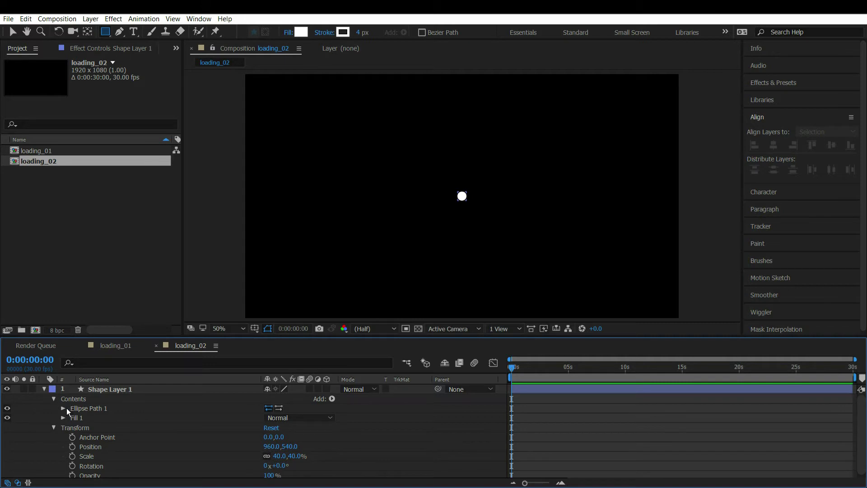
left_click(64, 408)
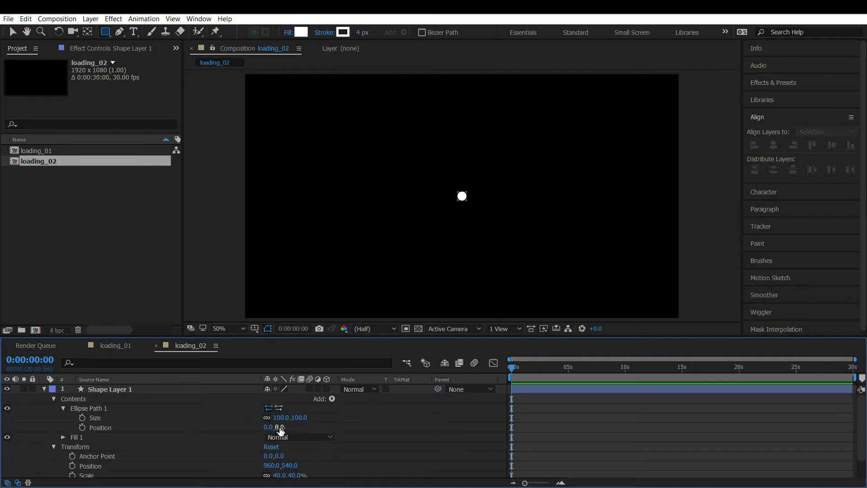
left_click_drag(279, 427, 524, 423)
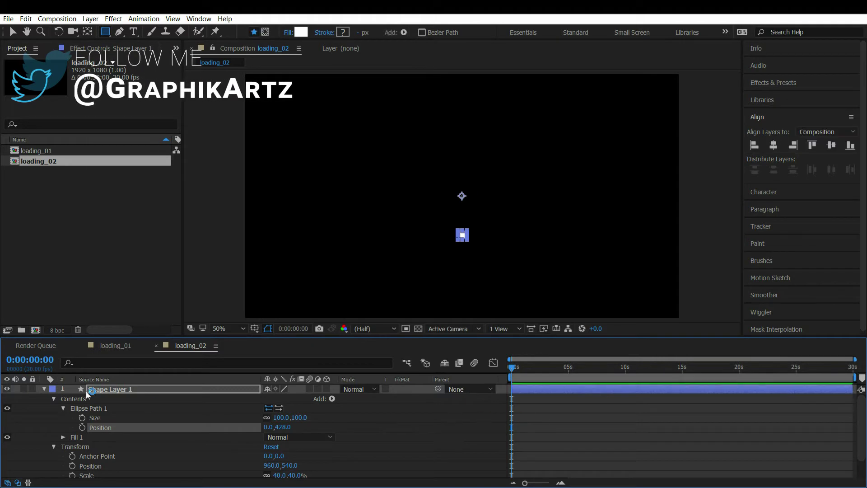
left_click(45, 389)
- Keyframe the dot layer's Rotation from 0° at 0:00:00:00 to 180° at 0:00:00:29
left_click(106, 388)
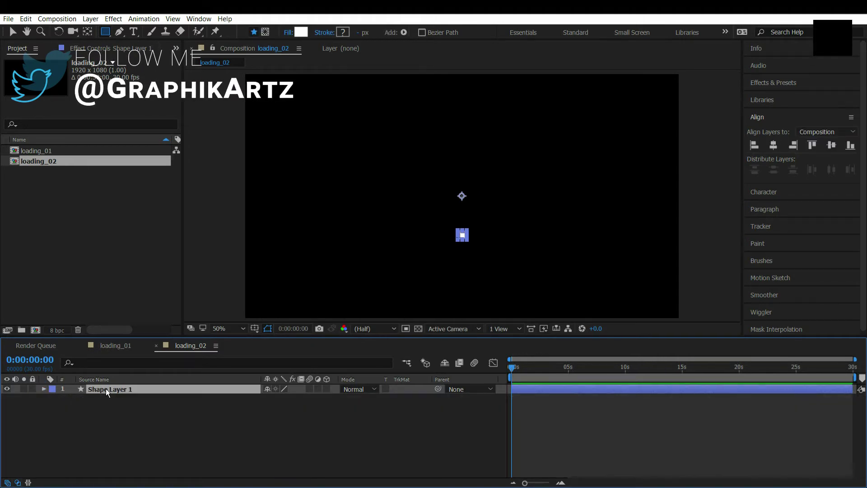
key("r")
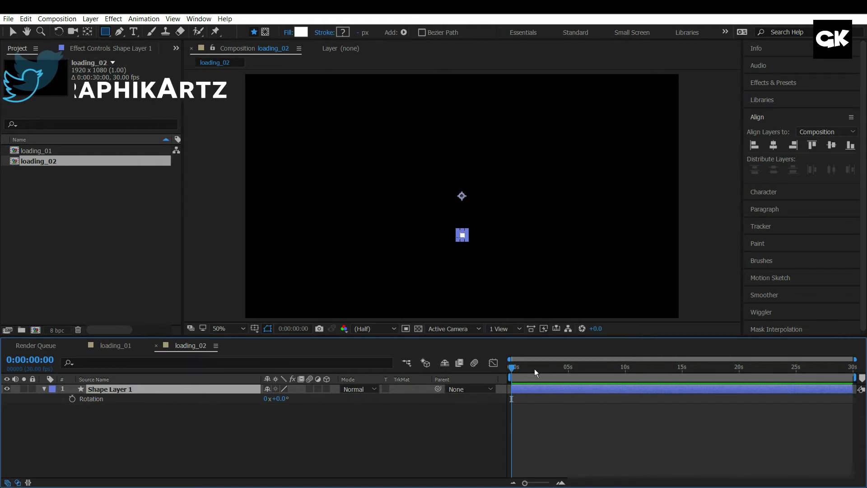
left_click(72, 400)
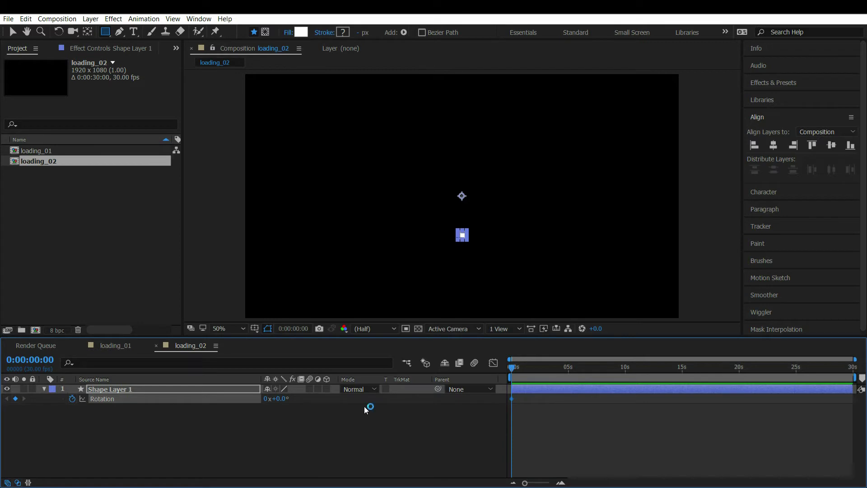
left_click(559, 482)
left_click(560, 482)
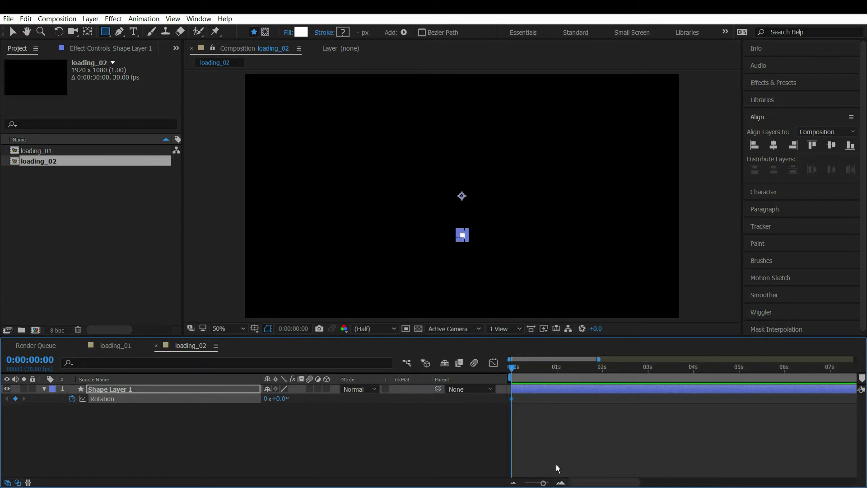
left_click(556, 374)
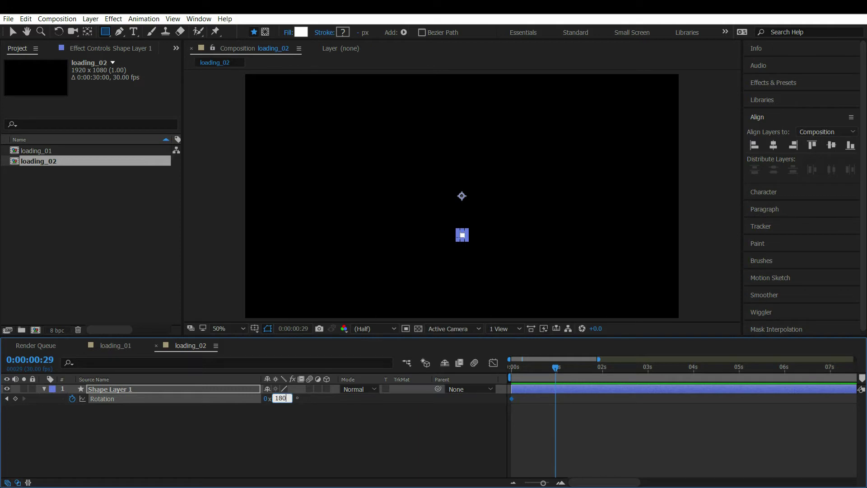
left_click(283, 429)
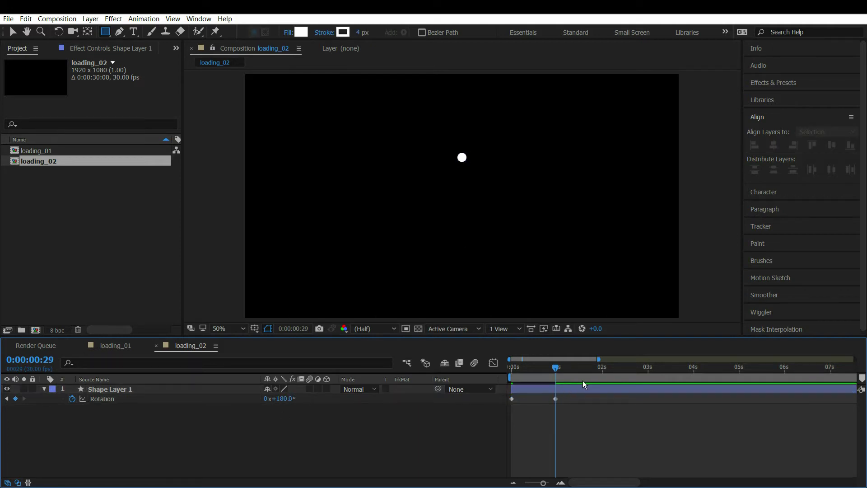
- Add a Rotation keyframe of 1x+0° at 0:00:02:00 to complete the dot's full turn
left_click(602, 371)
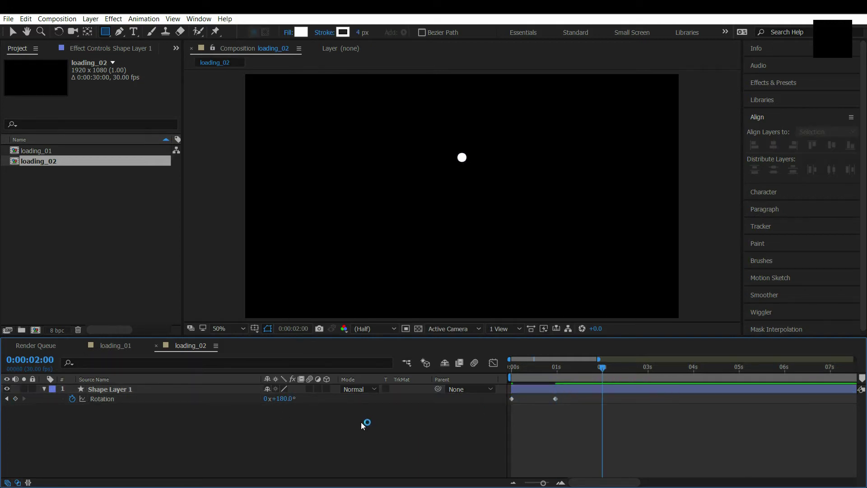
left_click(280, 398)
key("Return")
left_click(267, 398)
key("Return")
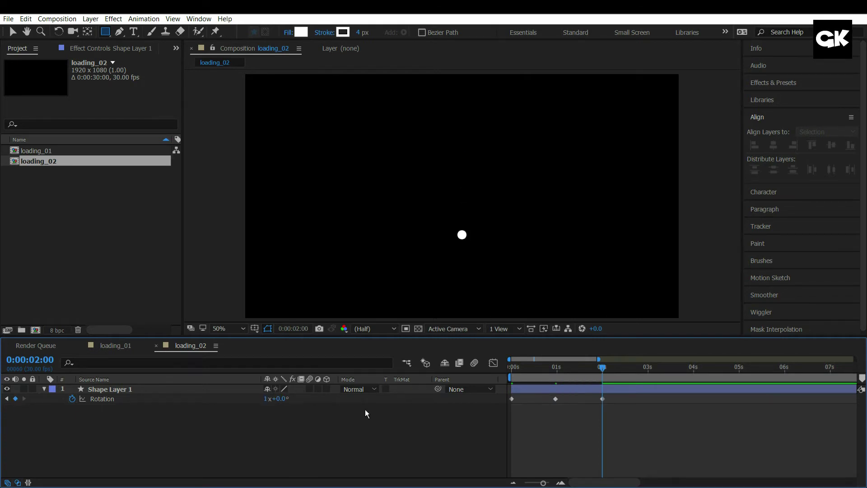
- Scrub through the dot's rotation, go to its last keyframe and trim the layer's out point to 0:00:02:00
mouse_move(524, 368)
left_mouse_down()
mouse_move(505, 364)
mouse_move(611, 367)
mouse_move(535, 369)
left_mouse_up()
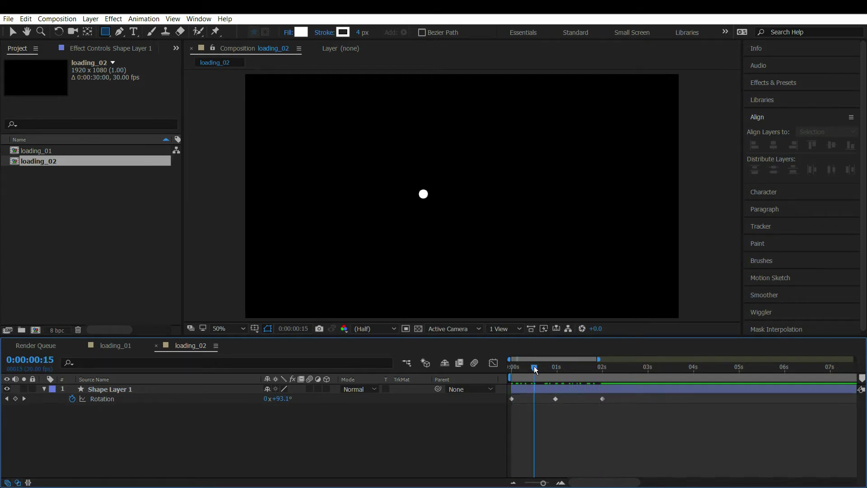
left_click(25, 399)
left_click(25, 399)
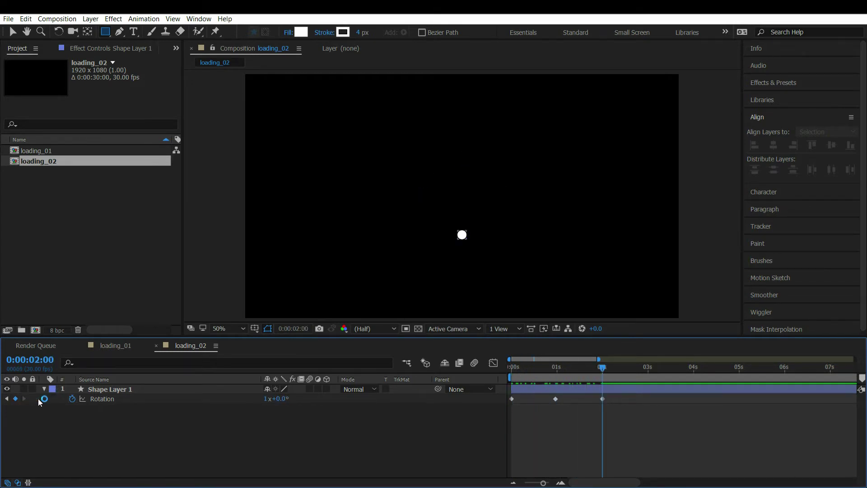
left_click(541, 388)
key("alt+bracketright")
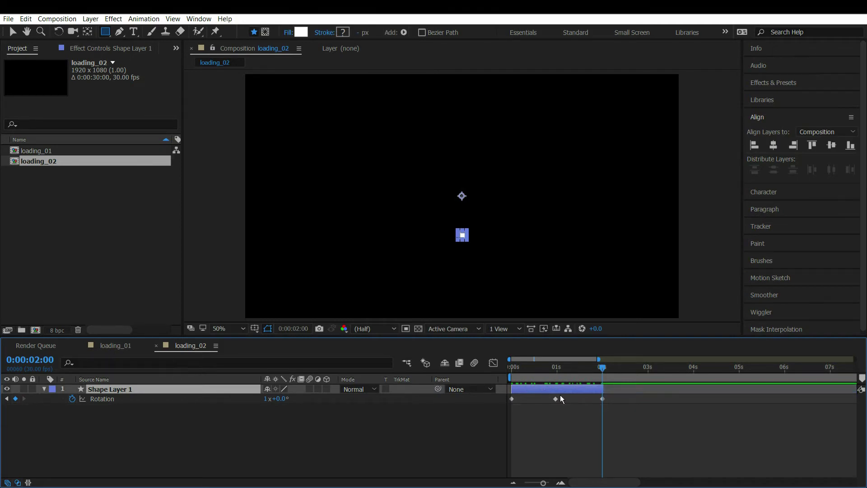
- Set the temporal interpolation of all three Rotation keyframes on the dot layer to Continuous Bezier
left_click_drag(623, 411, 509, 399)
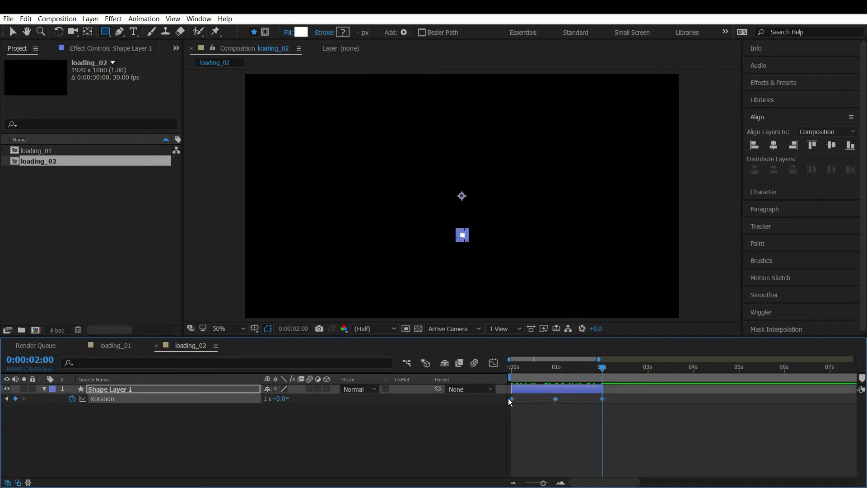
right_click(513, 398)
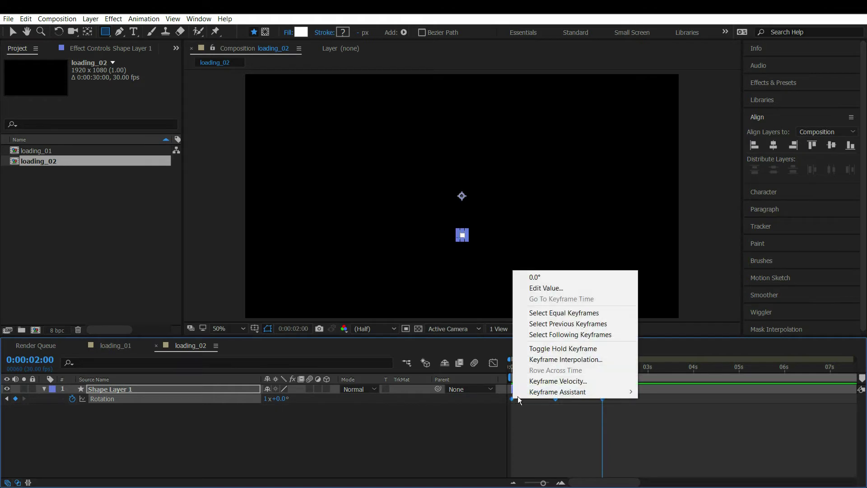
left_click(548, 359)
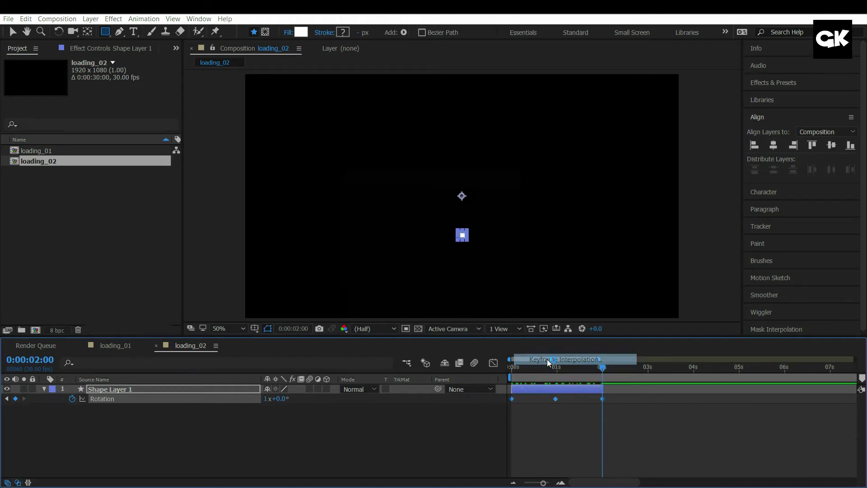
left_click(452, 196)
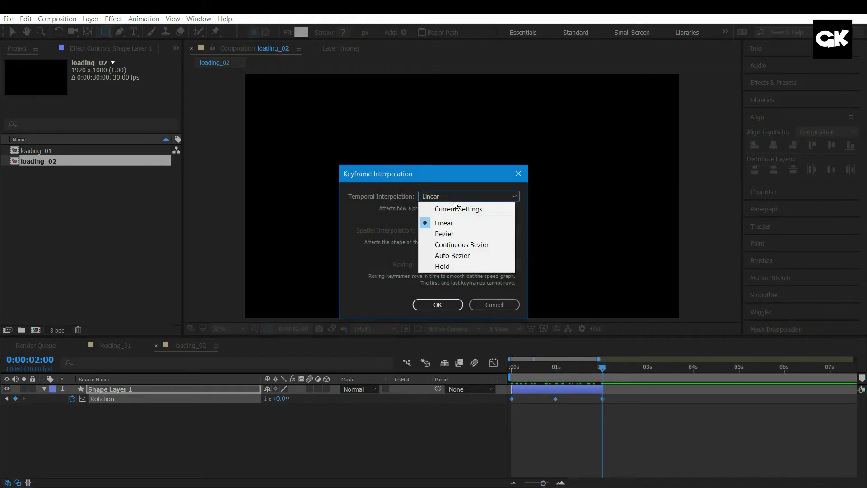
left_click(459, 246)
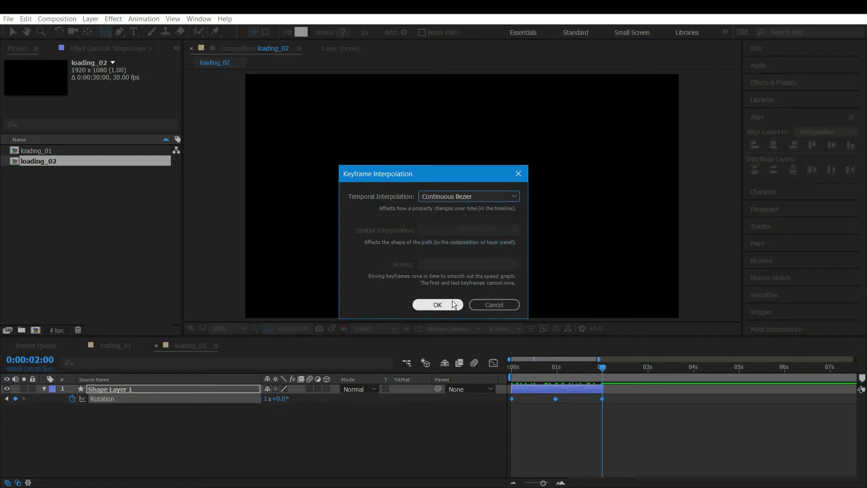
left_click(450, 304)
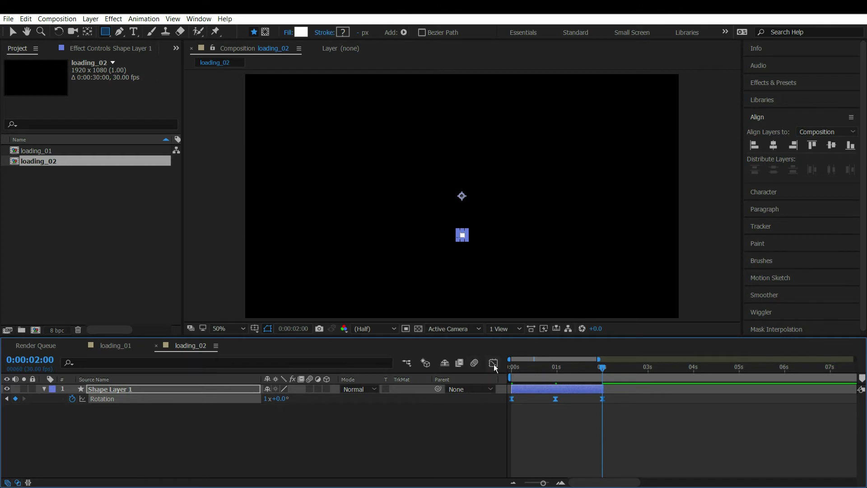
- In the Rotation value graph, select the keyframes and lengthen the middle keyframe's handles, flattening the curve around it to slow the dot mid-turn
left_click(493, 364)
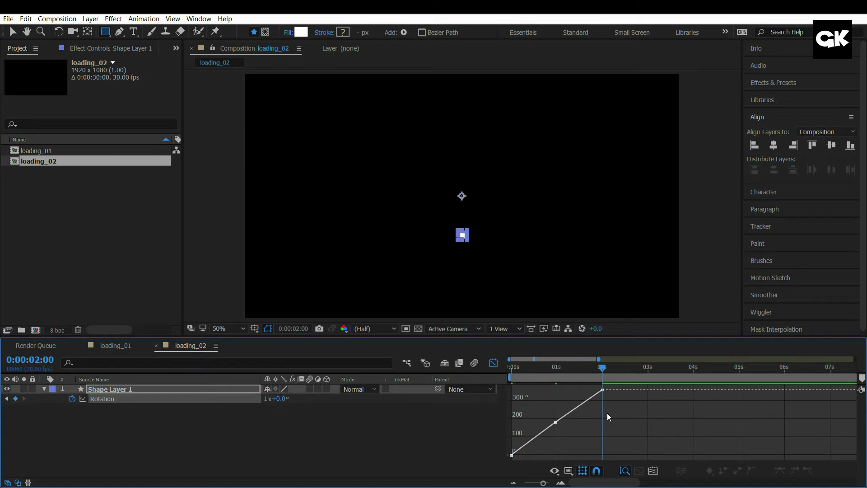
left_click_drag(588, 406, 529, 441)
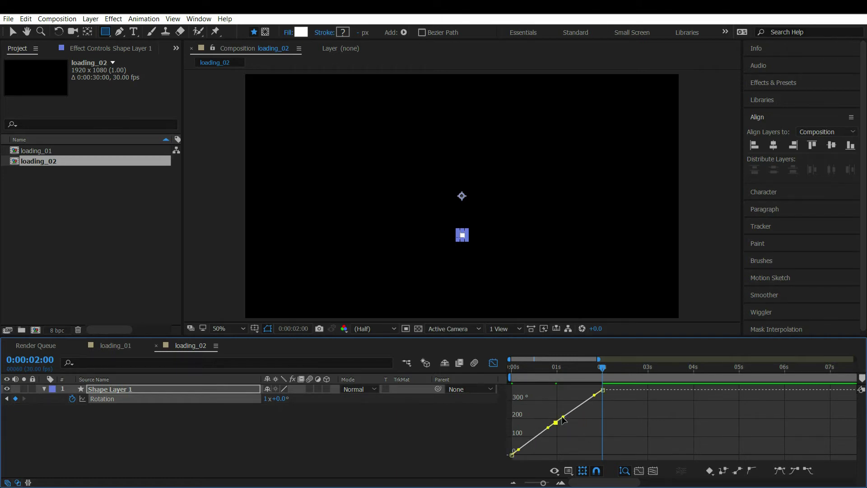
left_click_drag(564, 421, 568, 413)
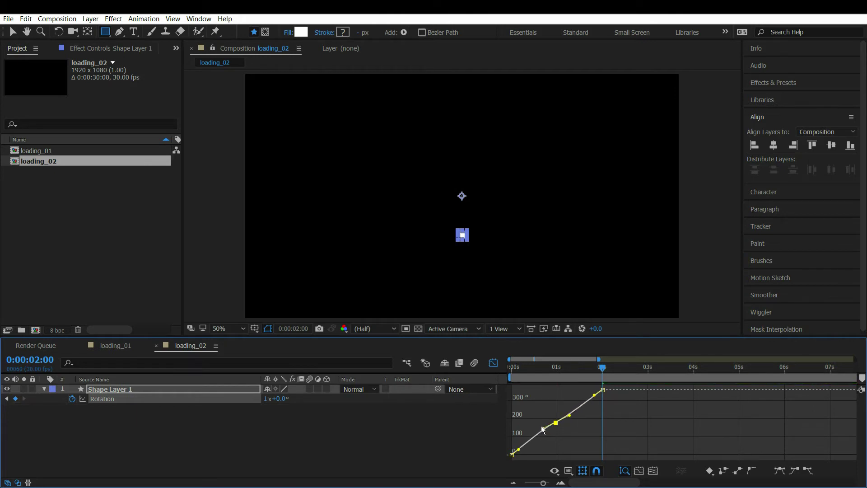
- Preview the eased rotation from the start, scrub back through it to 0:00:00:13, and return from the graph to the layer bars
left_click(505, 368)
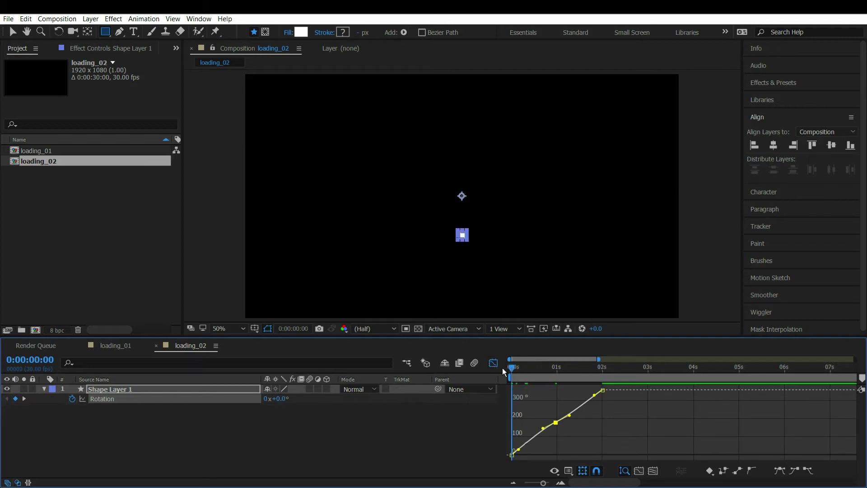
key("space")
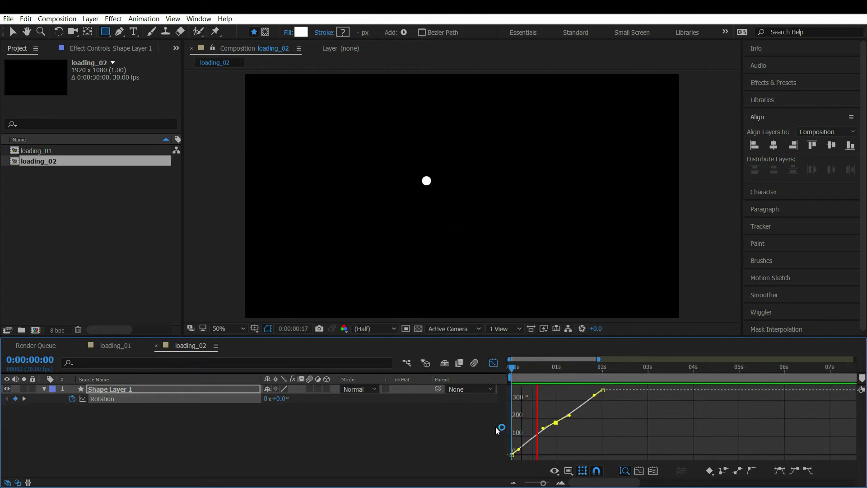
key("space")
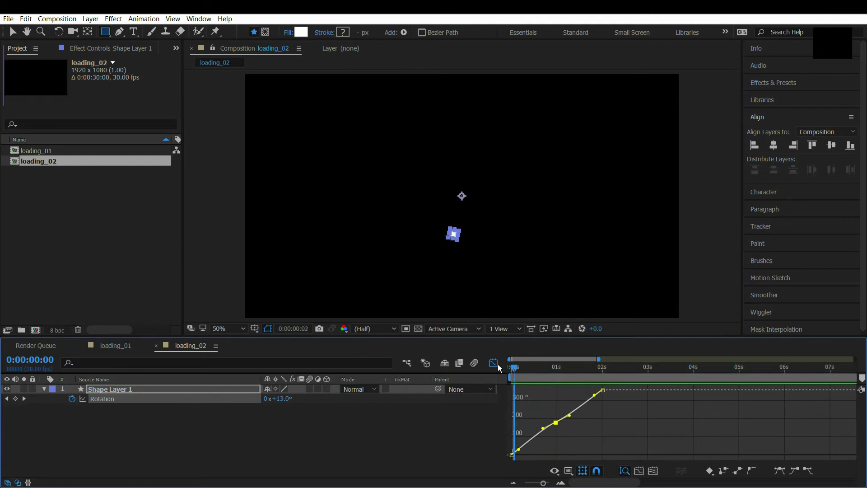
left_click(555, 365)
left_click_drag(562, 358, 531, 367)
left_click(483, 439)
left_click(493, 362)
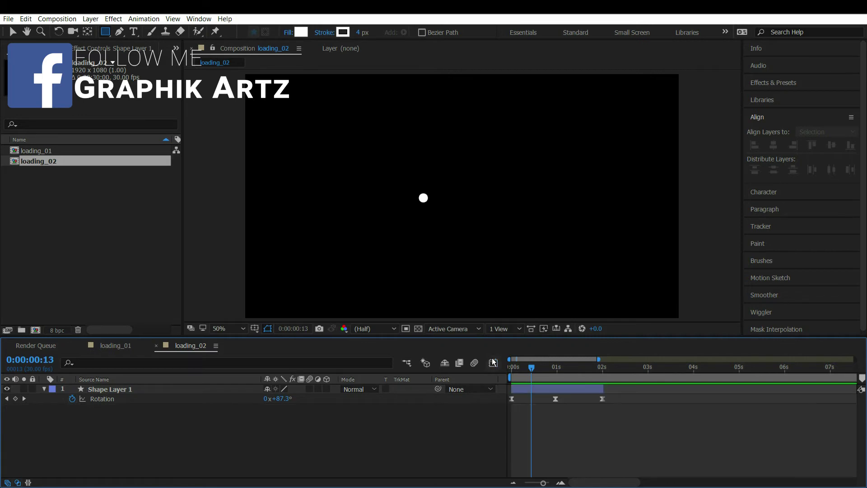
- Duplicate the dot layer, Shape Layer 1, three times
left_click(104, 389)
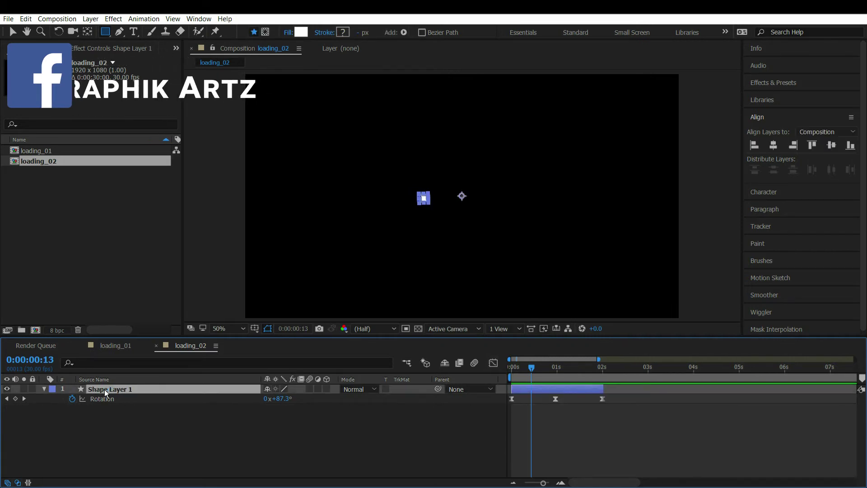
key("ctrl+d")
key("ctrl+d")
key("ctrl+d")
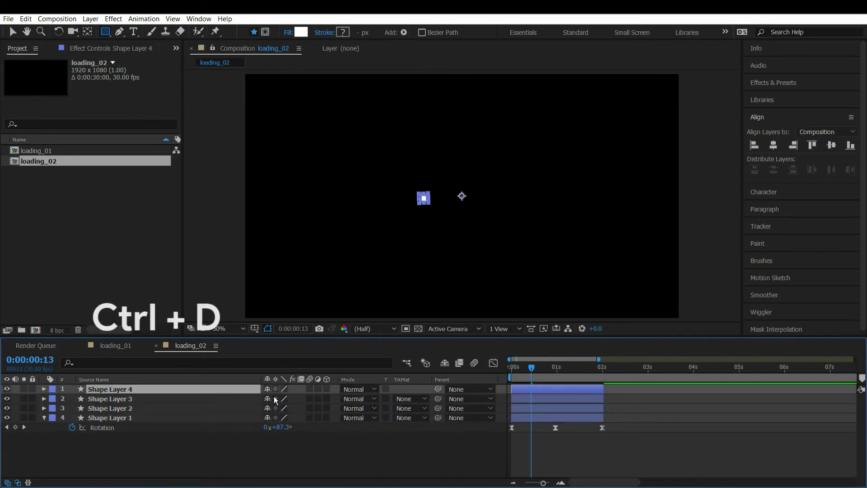
- Advance five frames from the start of the timeline and shift Shape Layer 2 to begin at 0:00:00:05
left_click_drag(537, 361, 491, 367)
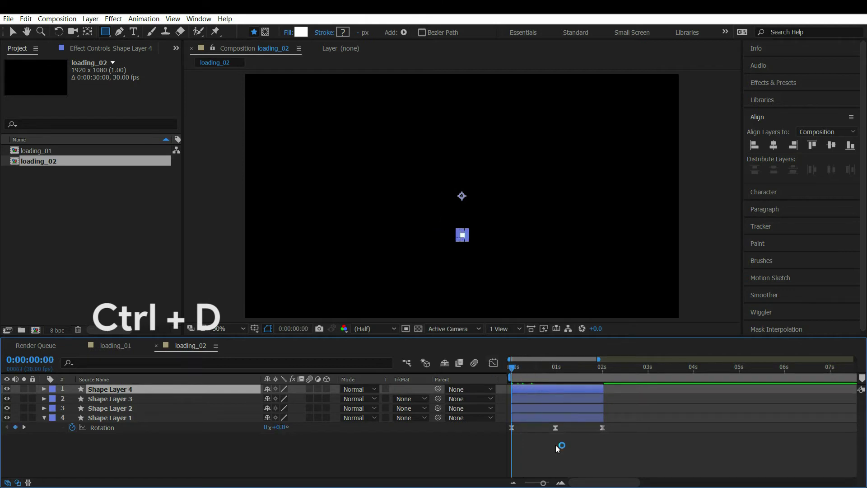
left_click(563, 481)
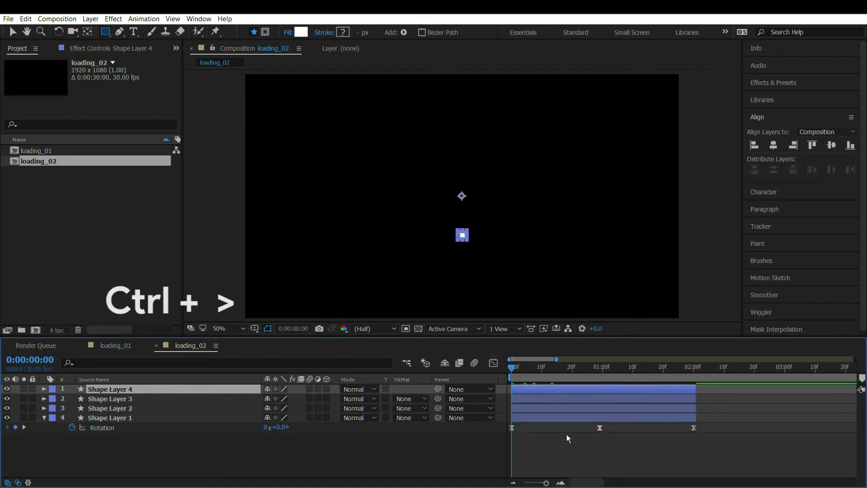
key("ctrl+Right")
key("ctrl+Right")
key("ctrl+Right")
key("ctrl+Right")
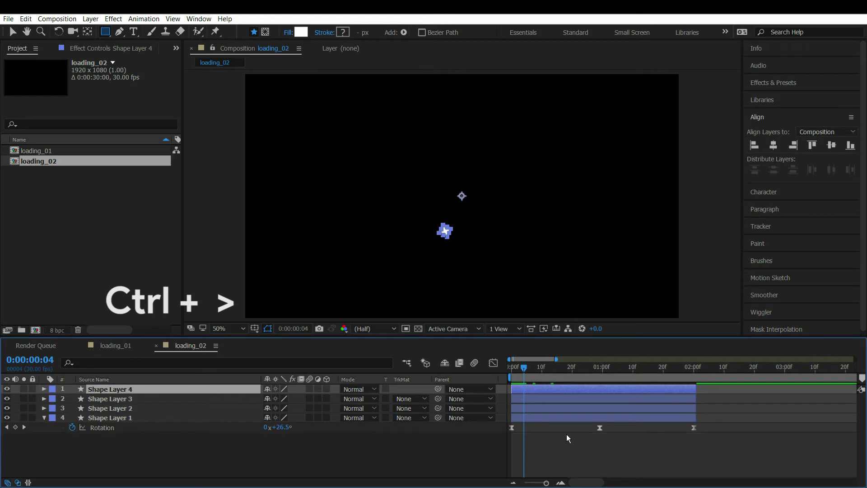
key("ctrl+Right")
left_click_drag(553, 410, 570, 407)
- Continue the five-frame stagger by starting Shape Layer 3 at 0:00:00:10 and Shape Layer 4 at 0:00:00:15
key("space")
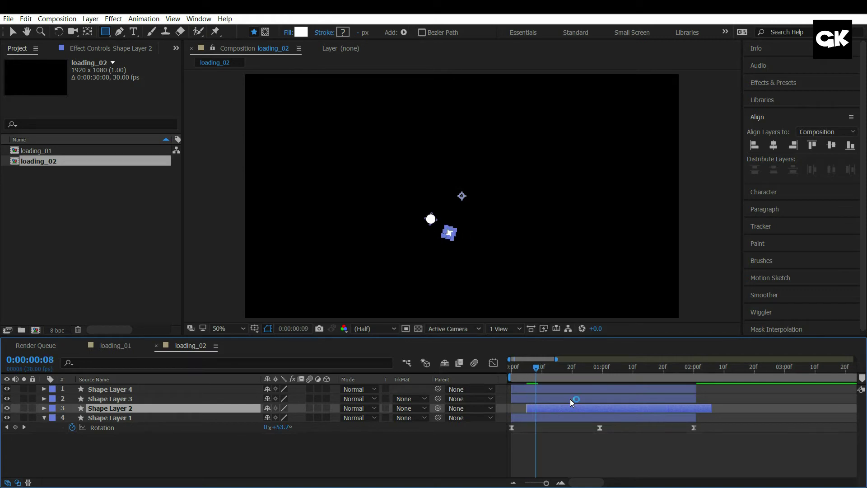
left_click(569, 399)
left_click_drag(570, 400, 599, 394)
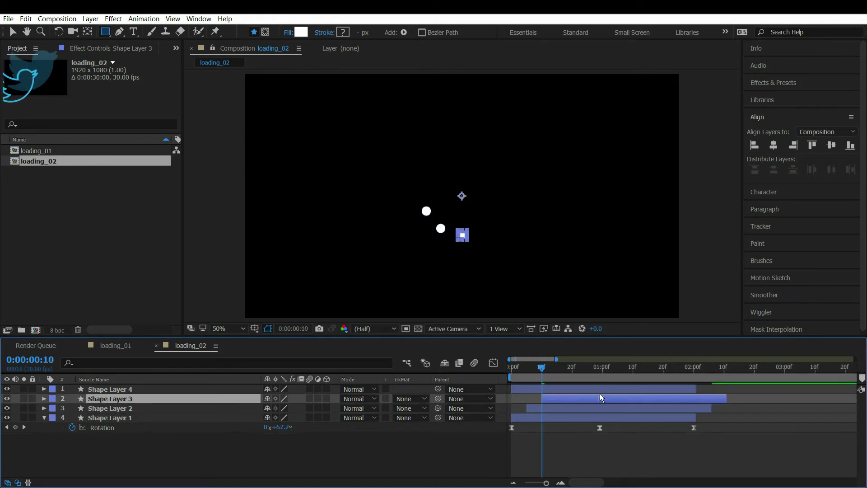
key("space")
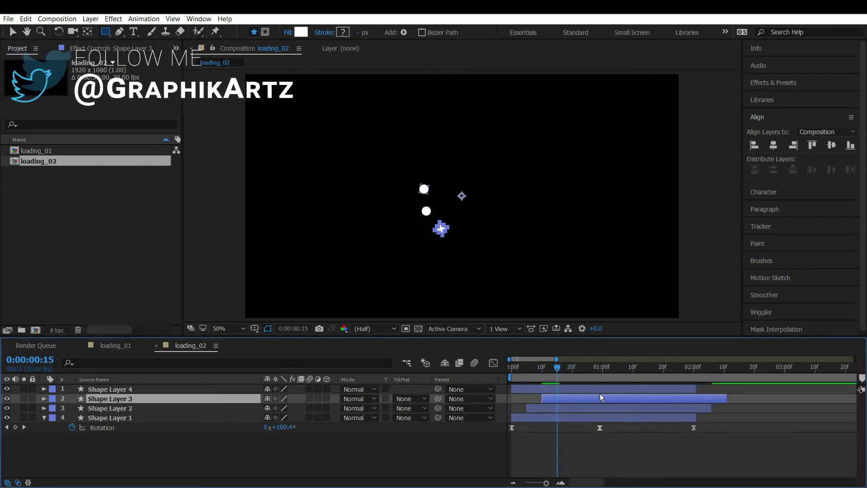
left_click_drag(605, 389, 652, 389)
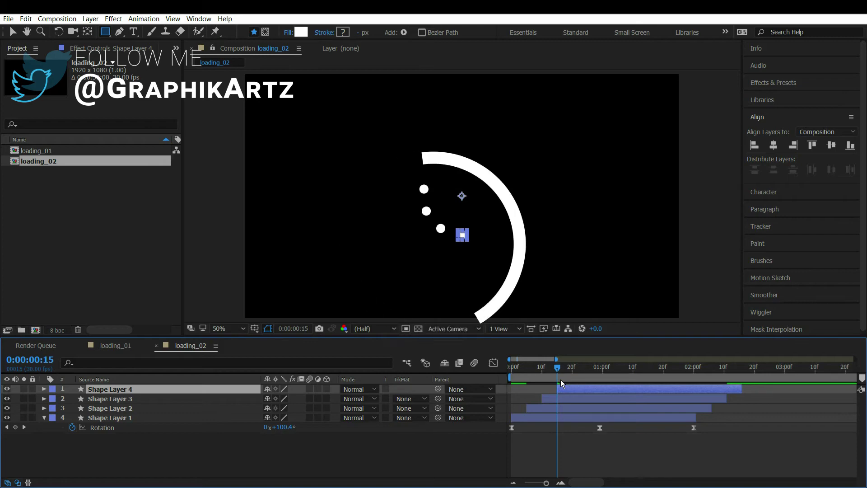
- Preview the four staggered dots from the start of the composition and scrub to 0:00:00:05
left_click(506, 365)
key("space")
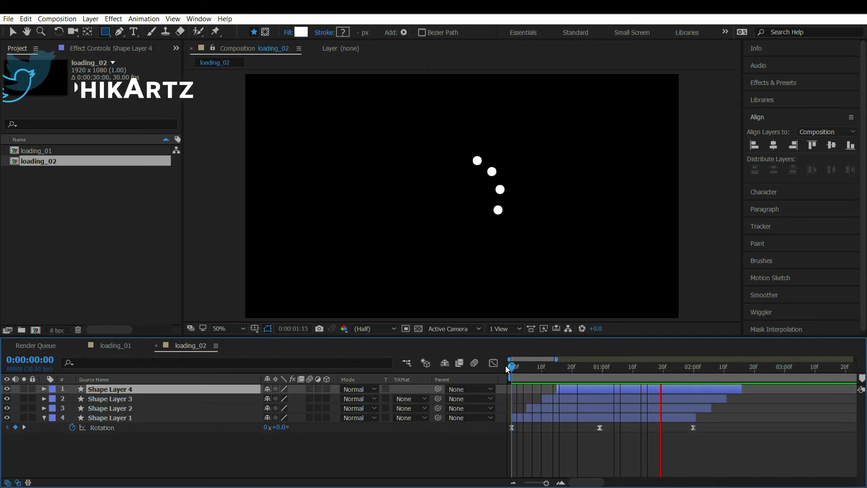
mouse_move(522, 371)
left_mouse_down()
mouse_move(499, 366)
mouse_move(538, 364)
mouse_move(507, 365)
left_mouse_up()
key("space")
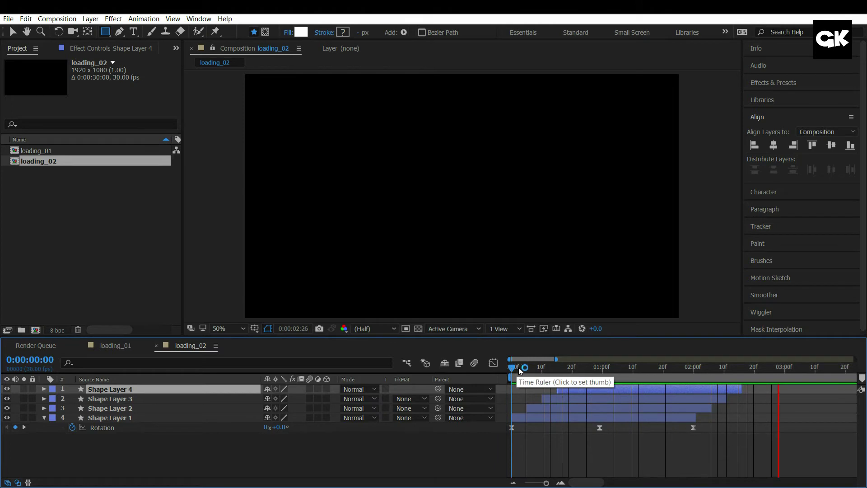
mouse_move(518, 367)
left_mouse_down()
mouse_move(631, 368)
mouse_move(525, 368)
left_mouse_up()
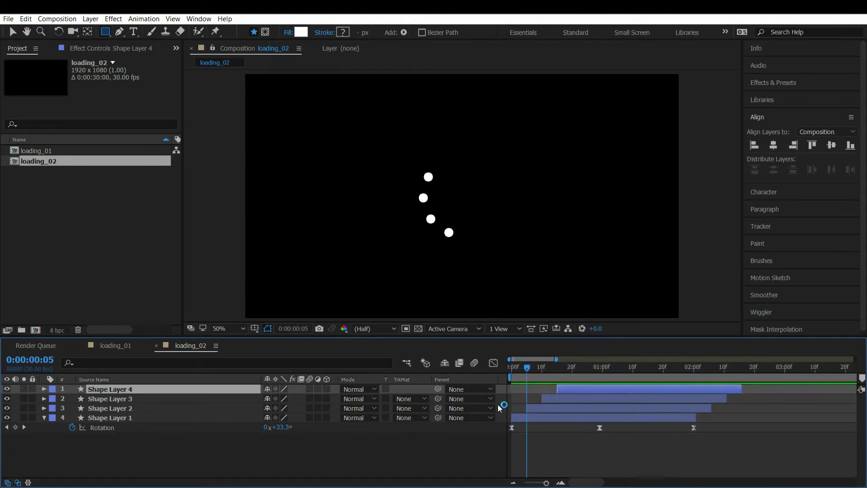
- Pre-compose all four shape layers as Pre-comp 1, moving all attributes and adjusting the duration to the layers' time span
left_click(456, 454)
left_click(44, 417)
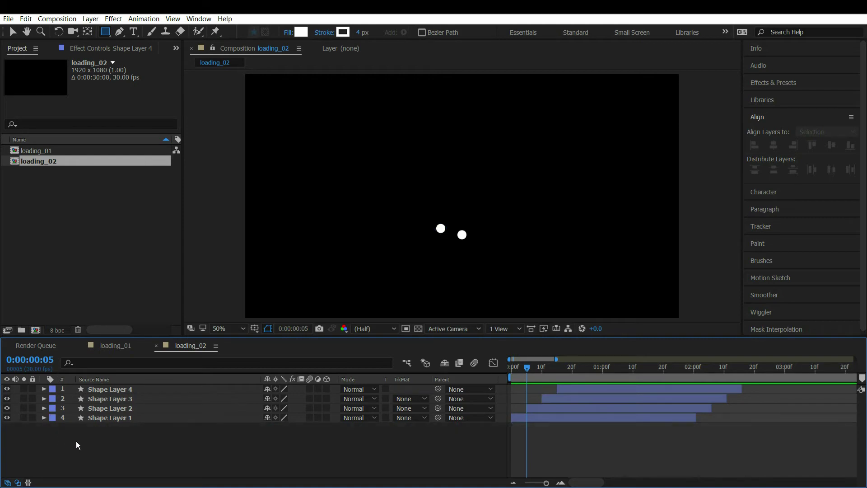
left_click_drag(137, 429, 137, 389)
right_click(138, 389)
left_click(149, 400)
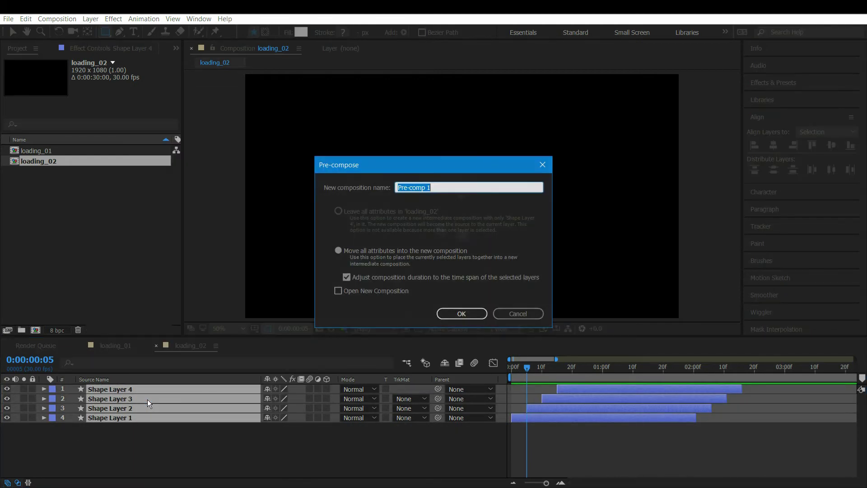
left_click(451, 311)
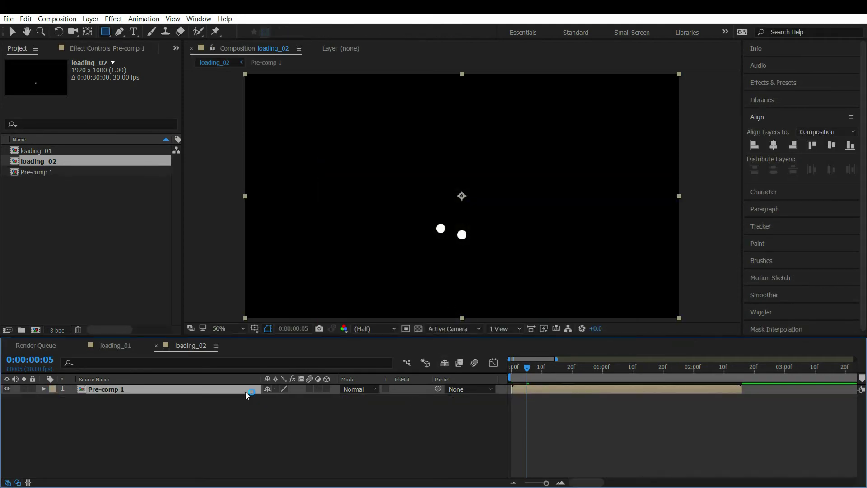
- Duplicate the Pre-comp 1 layer and shift the copy to start right where the original ends, at 0:00:02:16
key("ctrl+d")
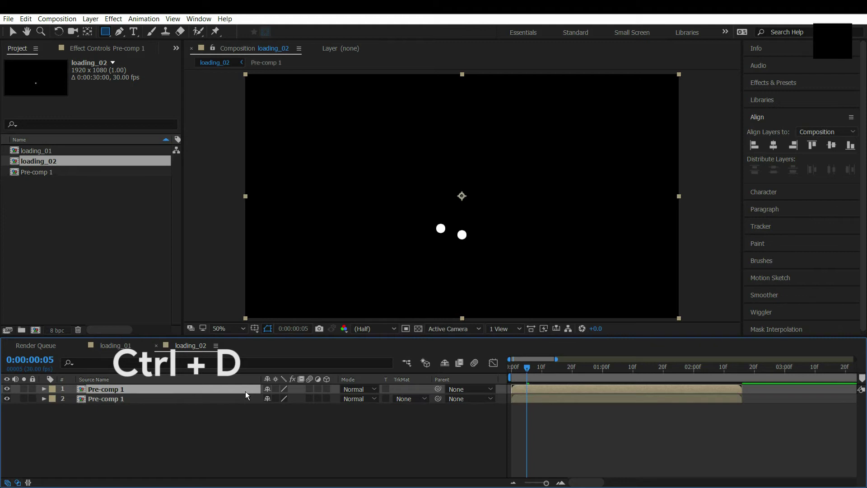
left_click(512, 481)
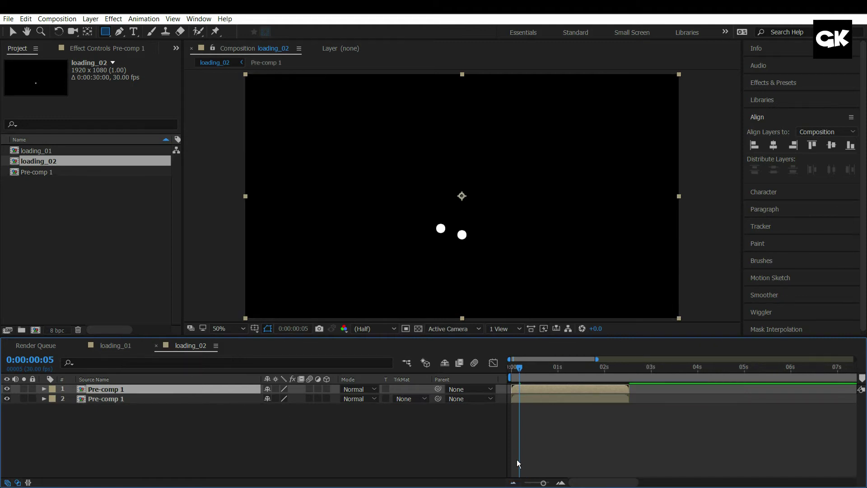
left_click_drag(539, 389, 655, 383)
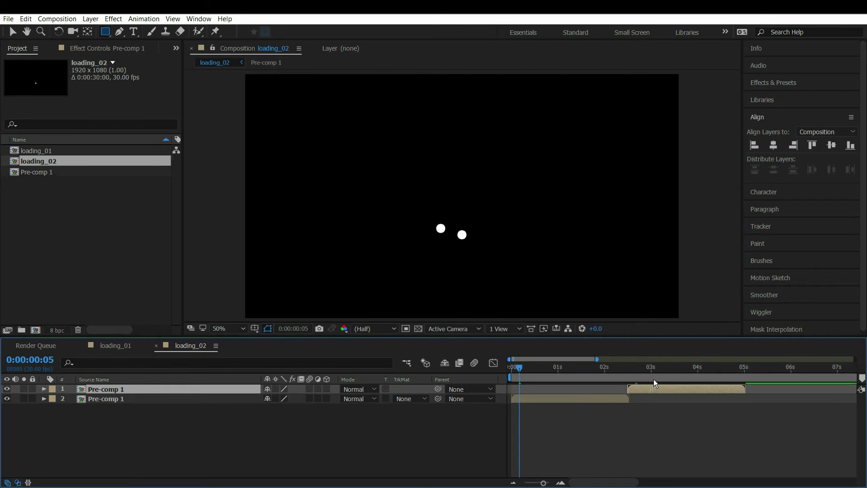
- Scrub and play across the junction of the two Pre-comp 1 layers around 0:00:02:16, and show the full 30-second timeline
left_click(562, 483)
left_click_drag(672, 367, 731, 368)
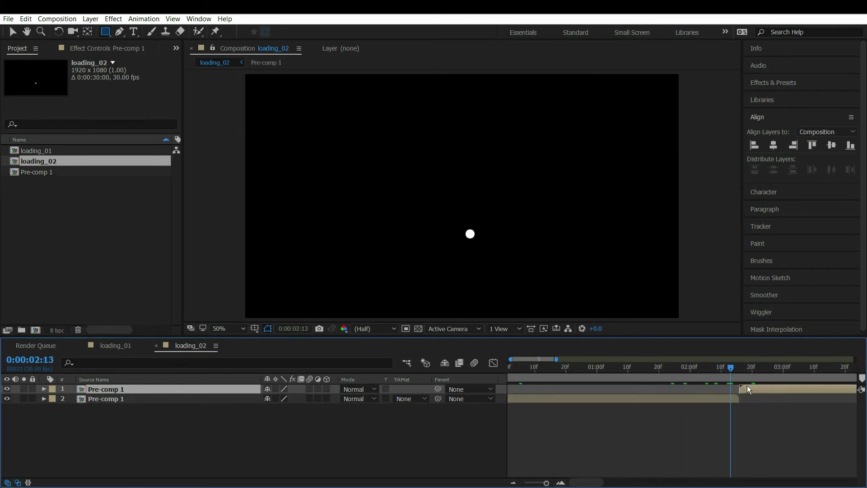
mouse_move(732, 369)
left_mouse_down()
mouse_move(676, 369)
mouse_move(787, 376)
mouse_move(729, 382)
mouse_move(739, 380)
left_mouse_up()
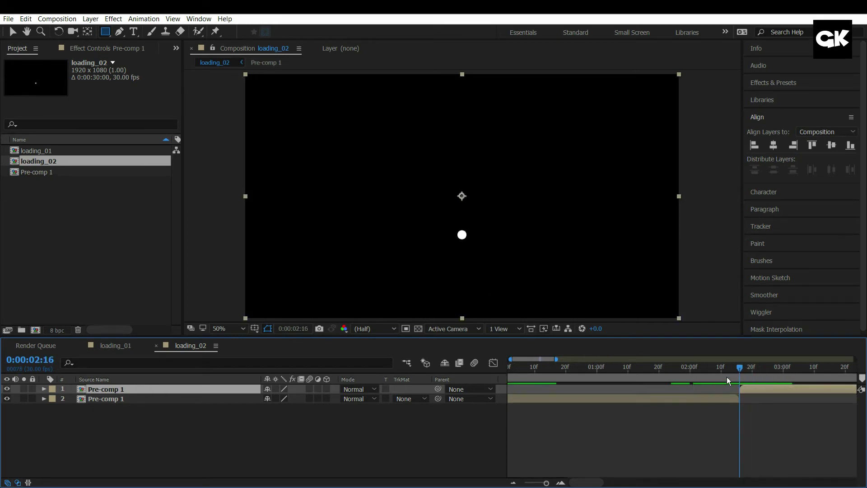
key("space")
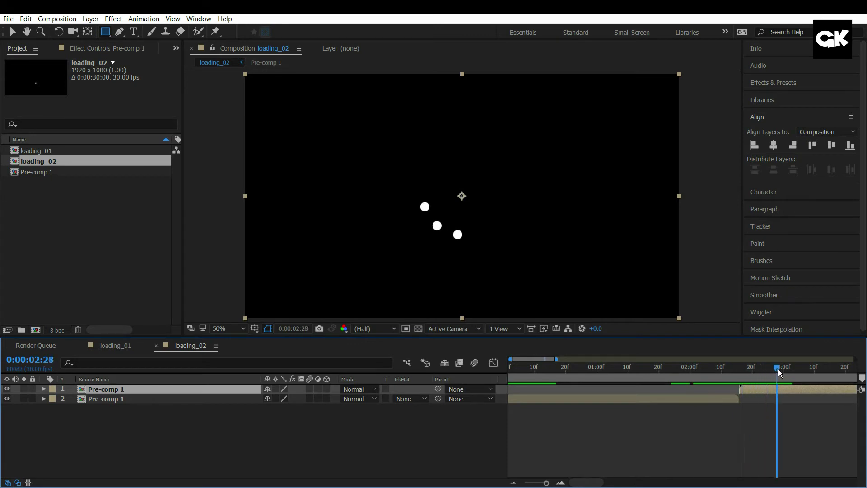
left_click(513, 482)
left_click(512, 482)
left_click(513, 482)
left_click(513, 482)
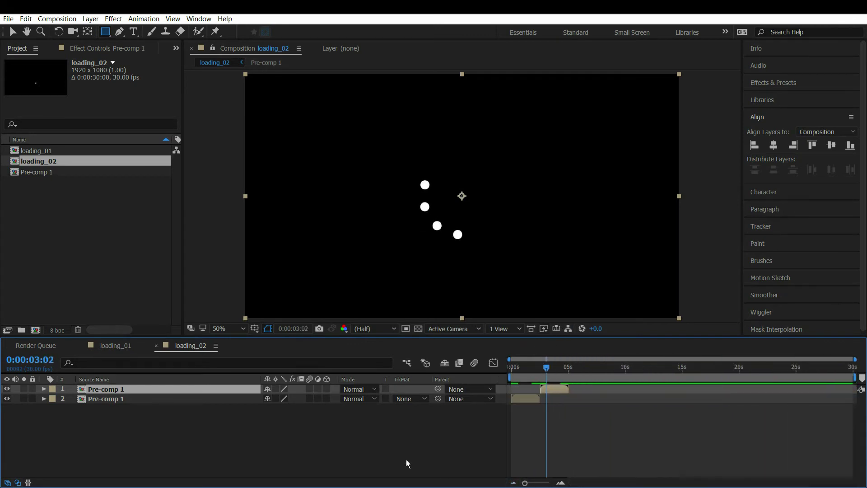
- Pre-compose both Pre-comp 1 layers as Pre-comp 2, moving all attributes and adjusting the duration to the layers' time span
left_click(406, 459)
key("ctrl+a")
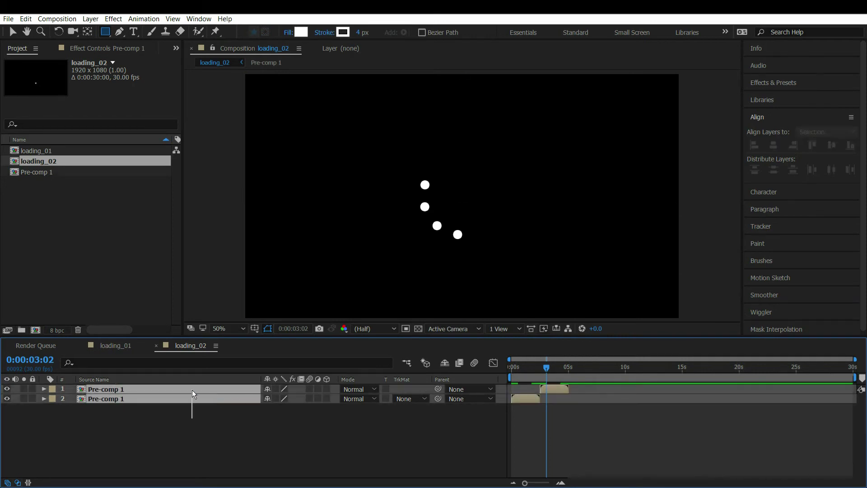
right_click(191, 389)
left_click(199, 399)
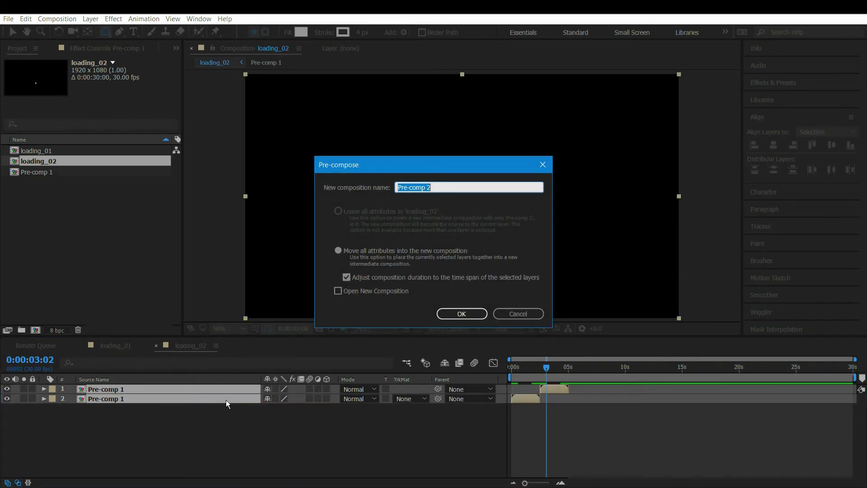
left_click(451, 308)
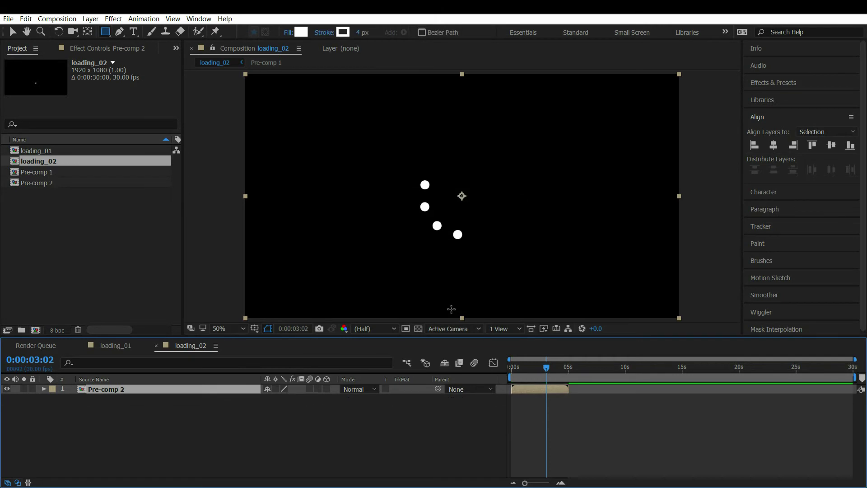
left_click(408, 423)
- Duplicate the Pre-comp 2 layer twice and shift the copies to start at about 6 and 12 seconds, leaving short gaps between them
left_click(165, 392)
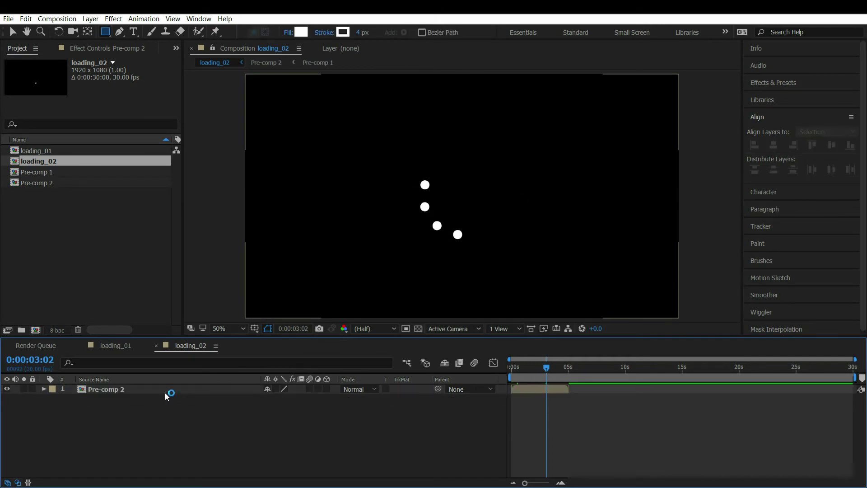
key("ctrl+d")
key("ctrl+d")
key("ctrl+d")
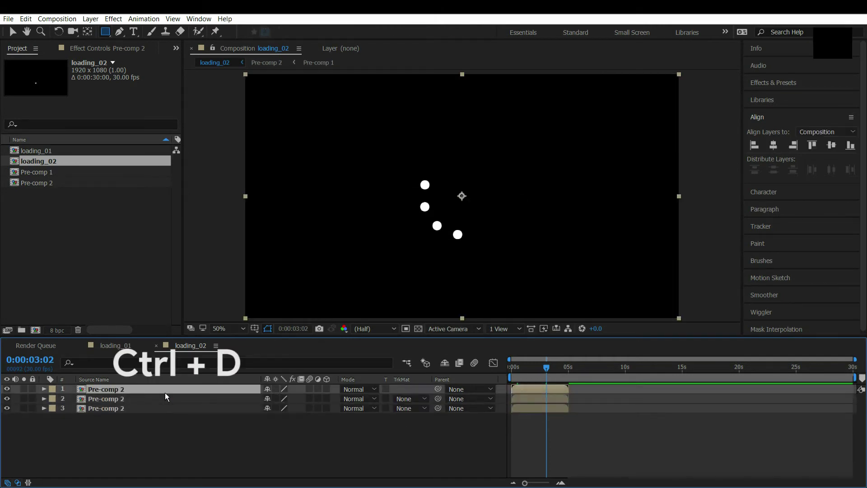
left_click_drag(549, 399, 687, 380)
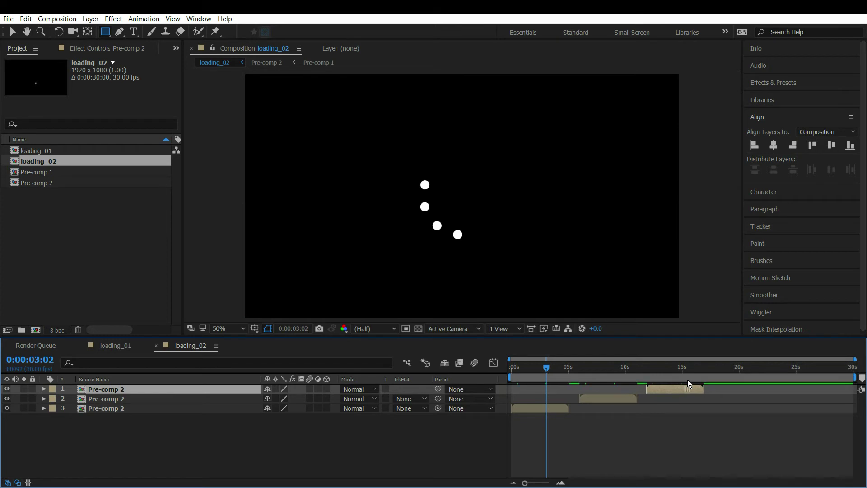
left_click(470, 431)
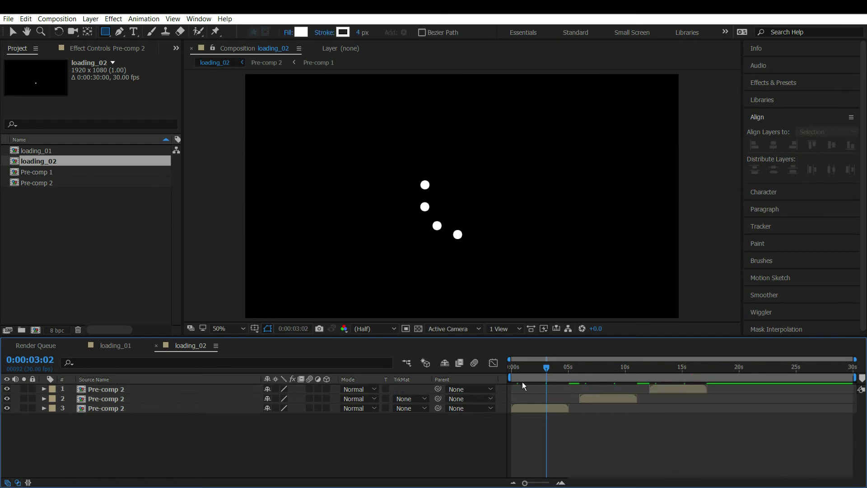
- End the work area at 0:00:17:03, where the last Pre-comp 2 layer finishes, and preview the loop from the start
left_click(706, 367)
key("n")
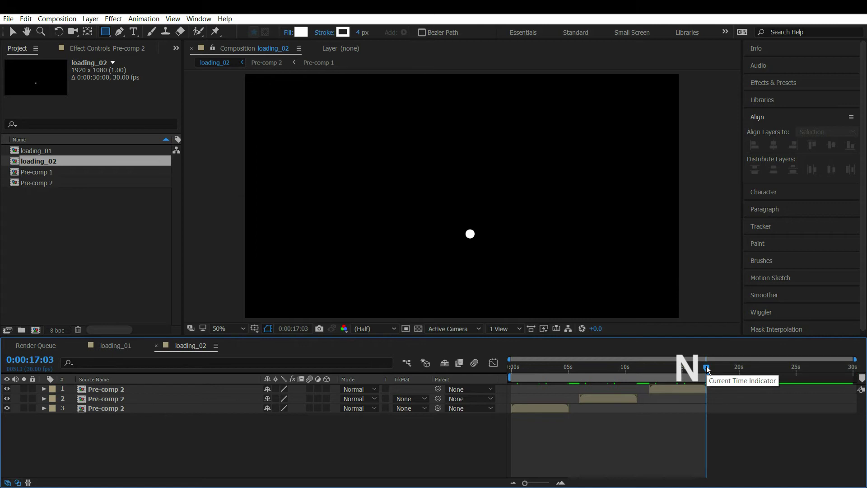
left_click_drag(528, 368, 498, 364)
key("space")
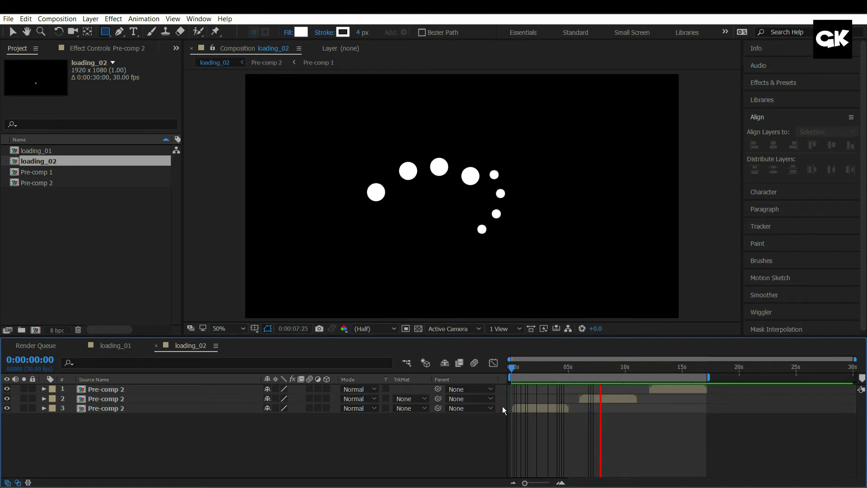
left_click(512, 368)
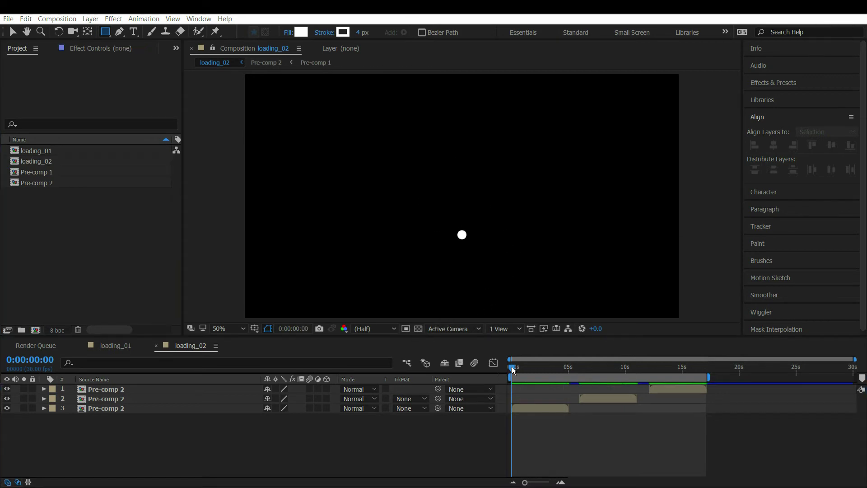
- Create a 1920 x 1080 composition named loading_03 at 30 fps with a duration of 0:00:10:00
left_click(36, 329)
key("BackSpace")
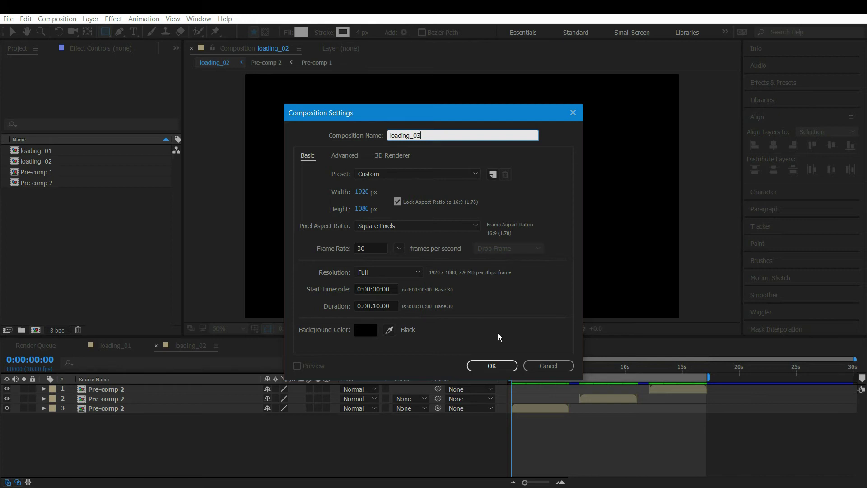
left_click(503, 367)
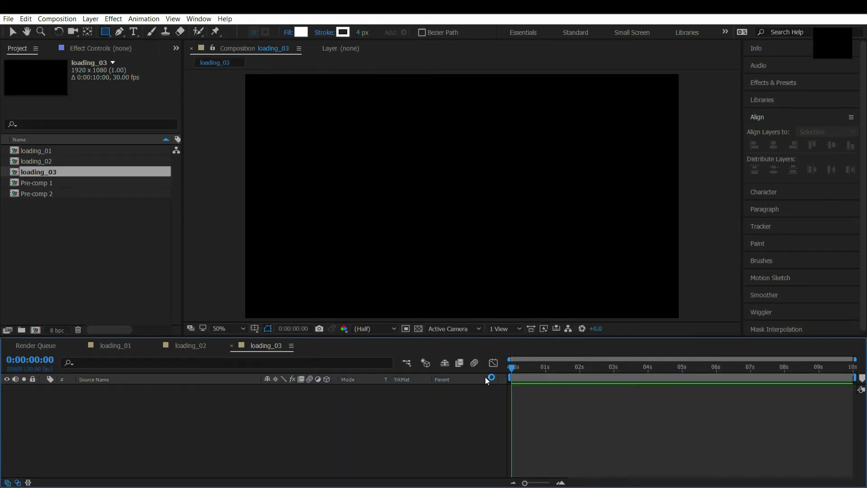
- Add a new shape layer to loading_03 and give it an ellipse path
right_click(456, 399)
mouse_move(489, 308)
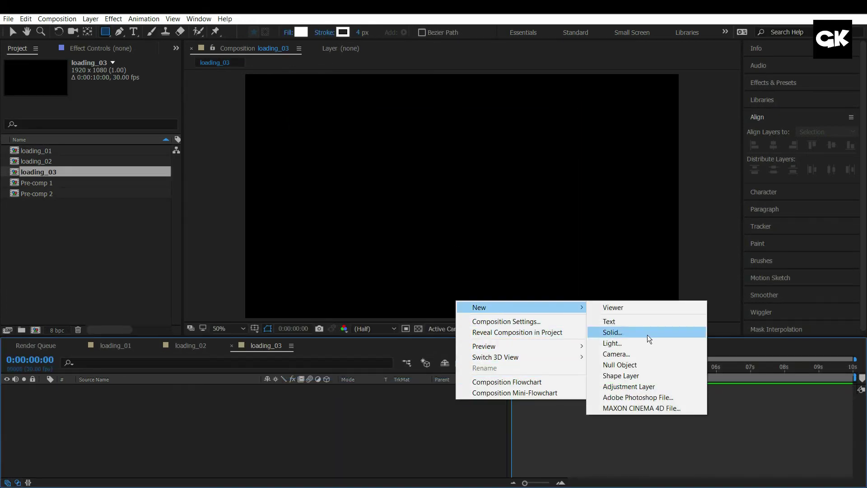
left_click(646, 375)
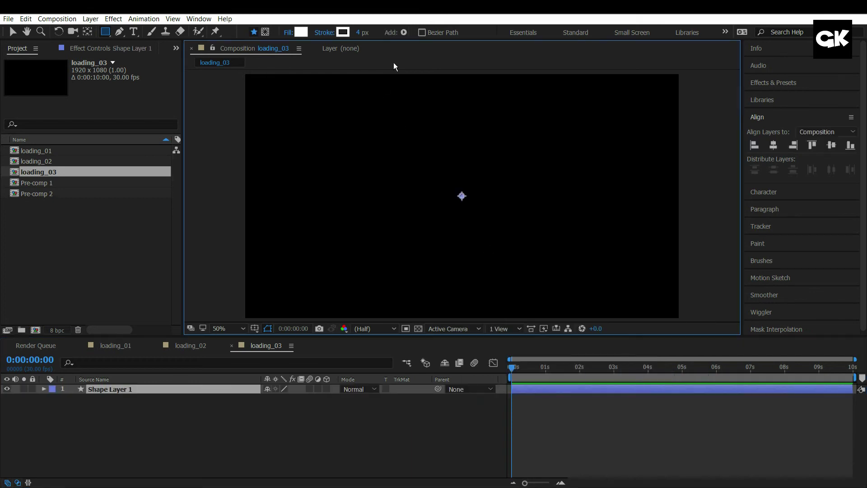
left_click(403, 32)
left_click(421, 61)
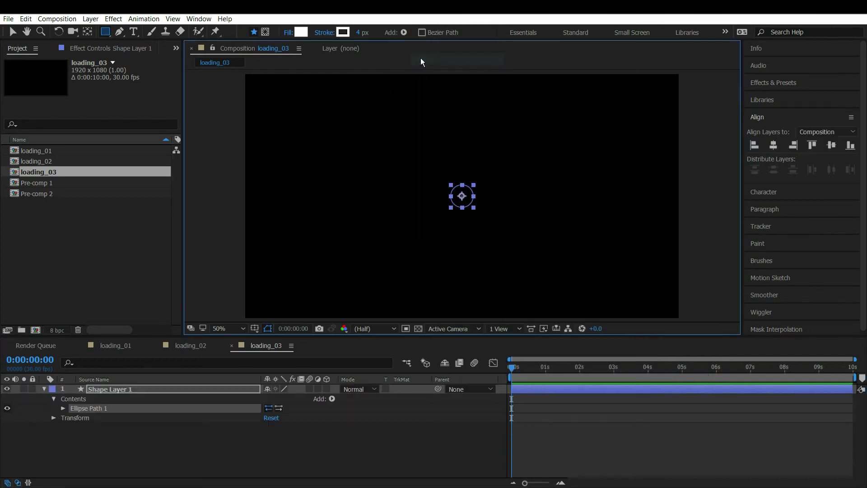
- Add a fill to the ellipse and set its color to white, FFFFFF
left_click(404, 32)
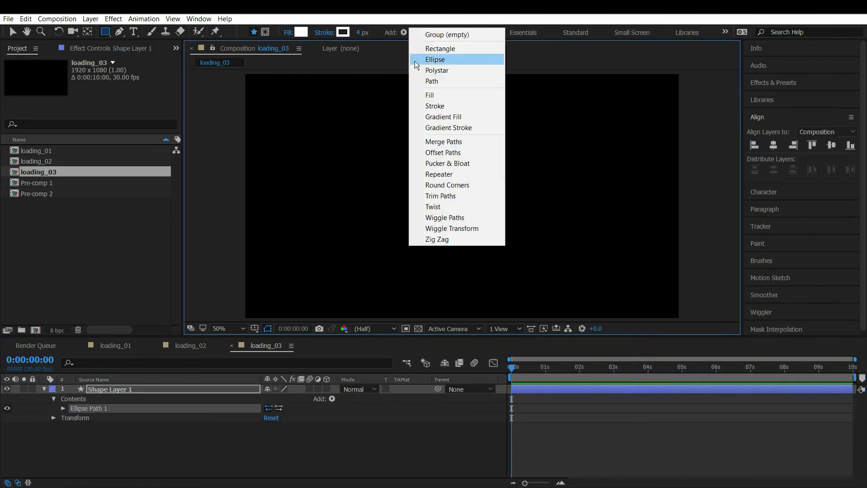
left_click(429, 92)
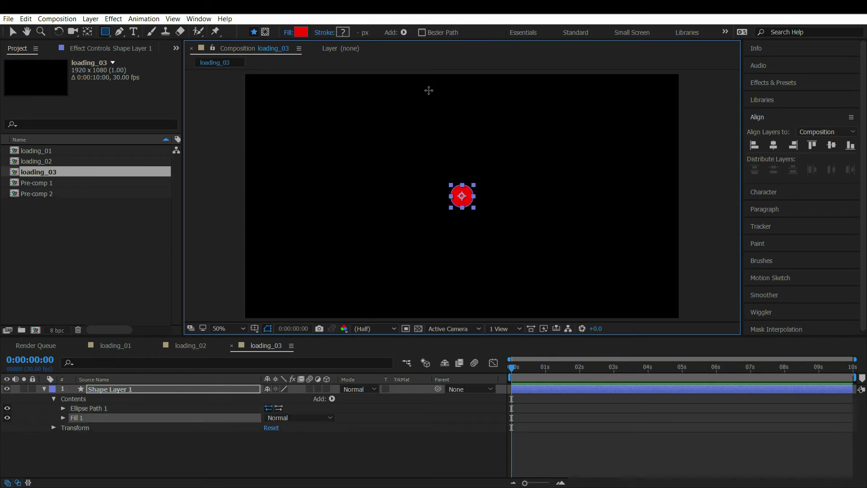
left_click(300, 32)
left_click_drag(354, 345, 309, 286)
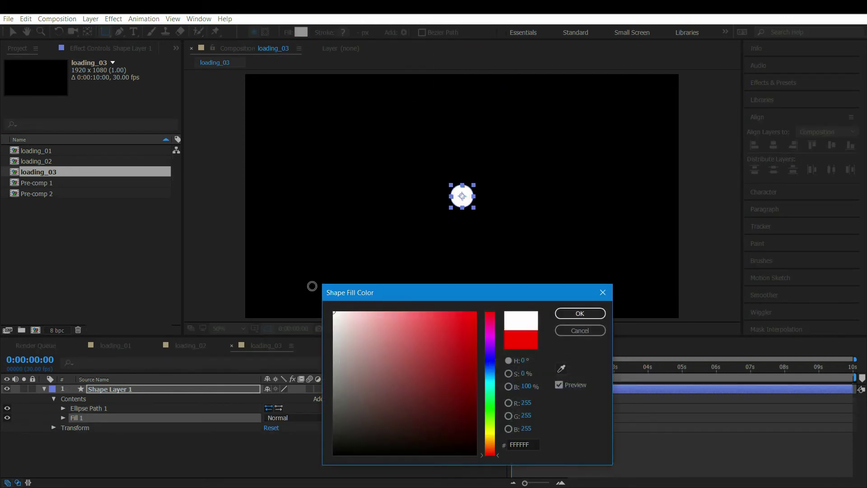
left_click(580, 313)
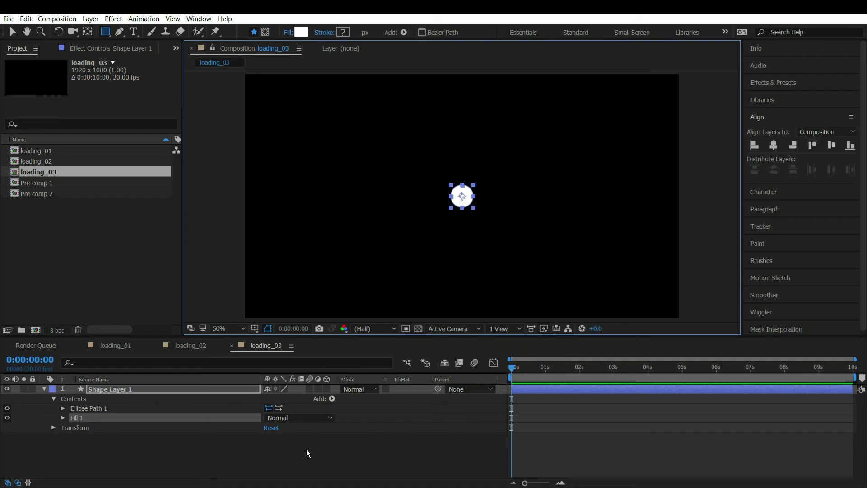
- Set the ellipse path's position to 0, -250 so the circle sits above the composition center
left_click(62, 408)
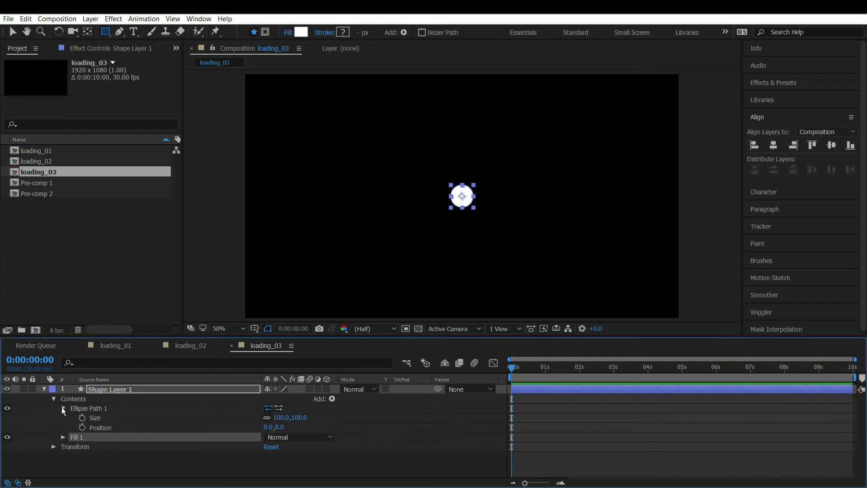
left_click(278, 427)
type("-")
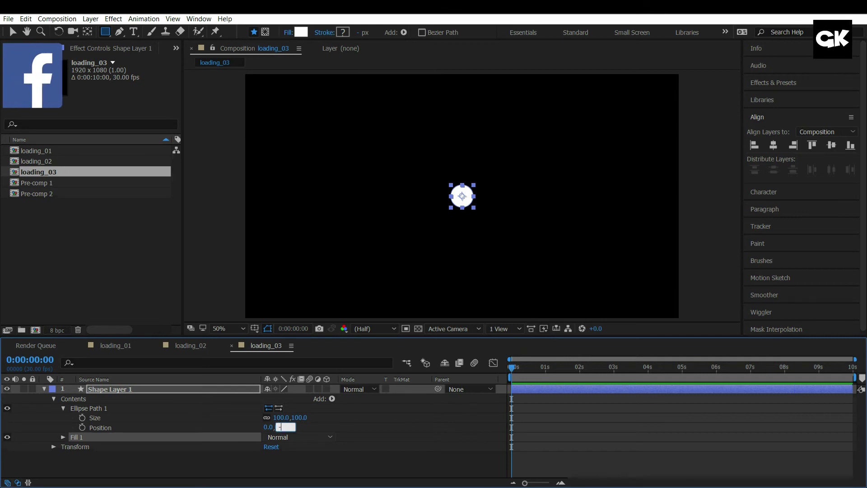
type("25")
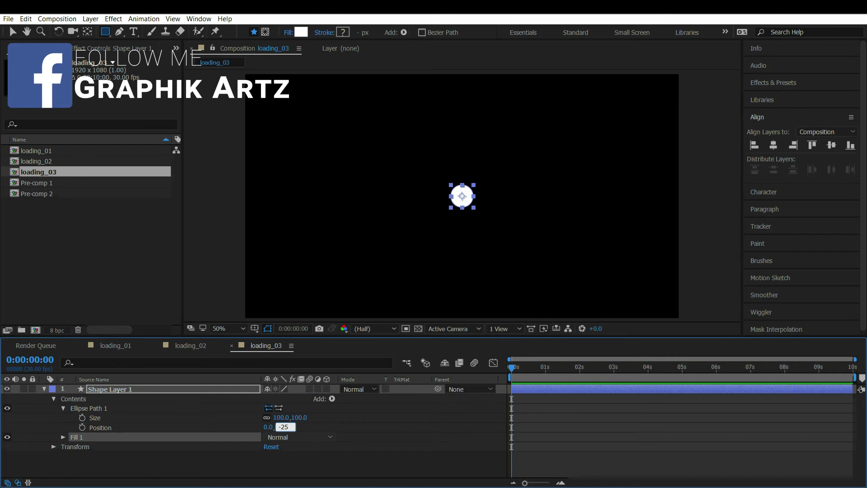
type("0")
key("Return")
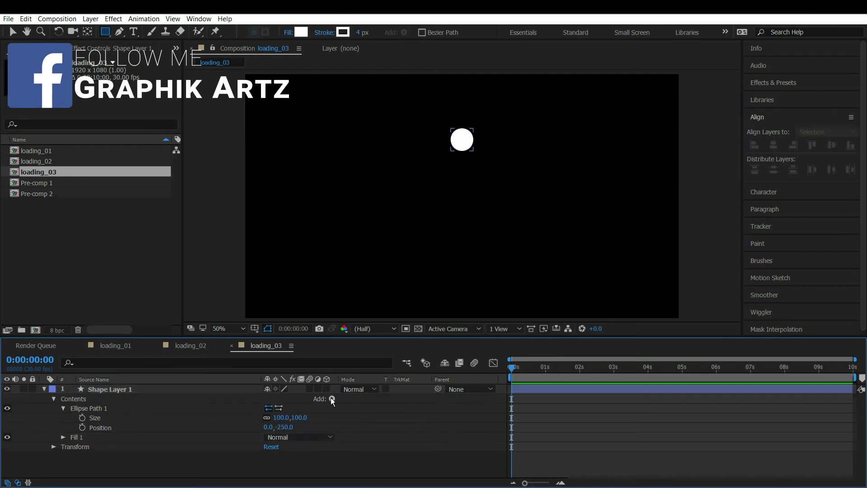
- Add a Repeater to the shape layer and set its transform position to 0, 0
left_click(332, 399)
left_click(299, 315)
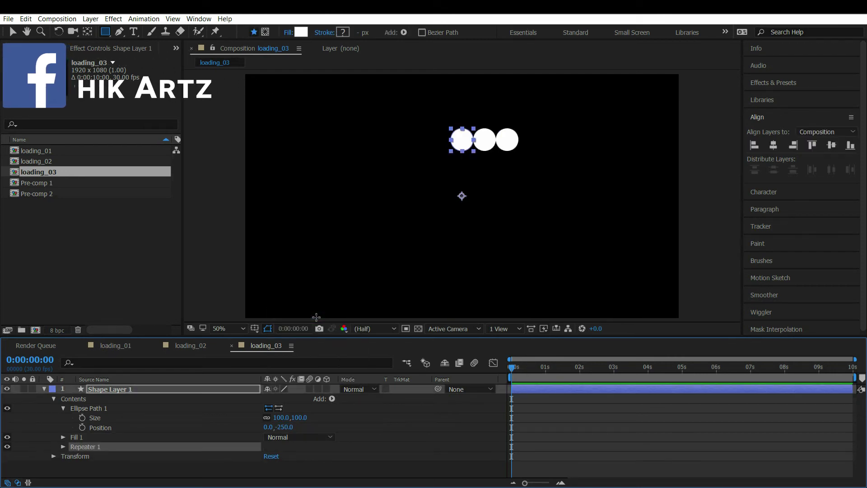
left_click_drag(320, 336, 322, 280)
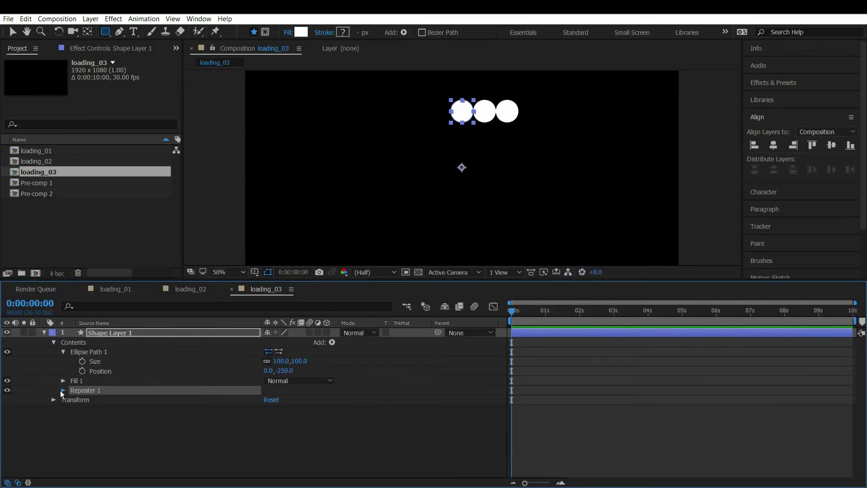
left_click(62, 390)
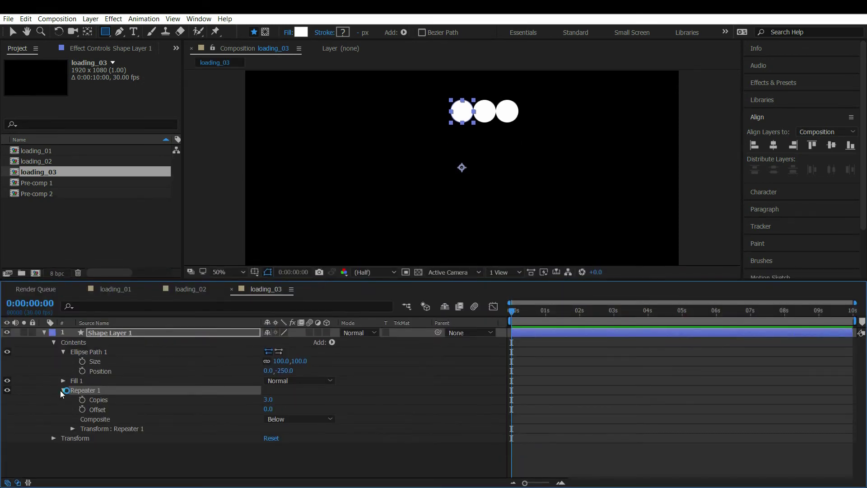
left_click(72, 428)
left_click(271, 434)
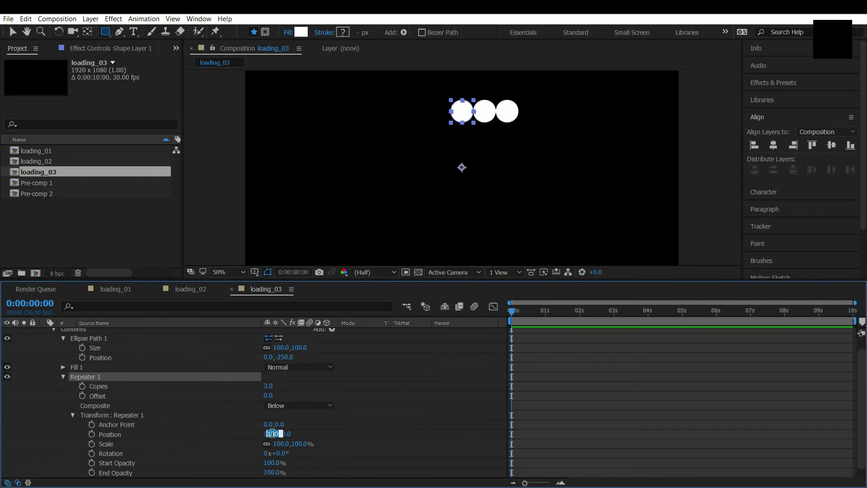
type("0")
key("Return")
left_click(330, 428)
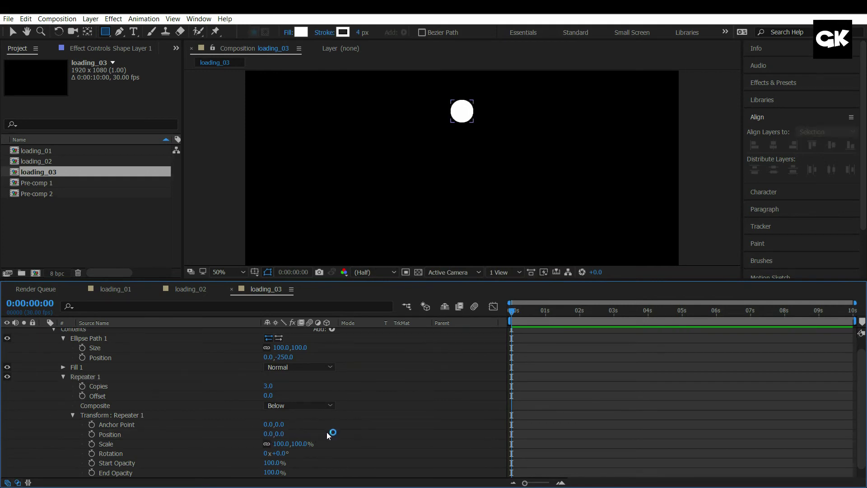
- Set the Repeater to 12 copies with a 30° rotation to arrange the circles in a ring
scroll(325, 432, "down", 1)
left_click(267, 378)
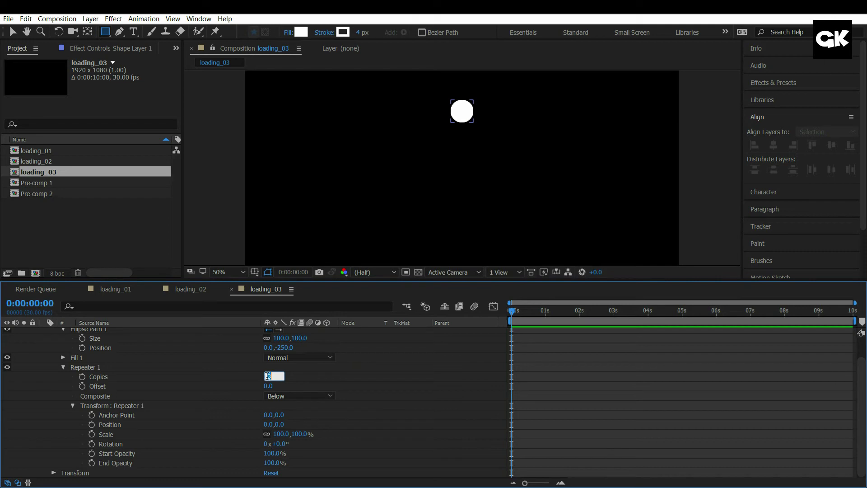
type("12")
key("Return")
left_click(278, 444)
type("30")
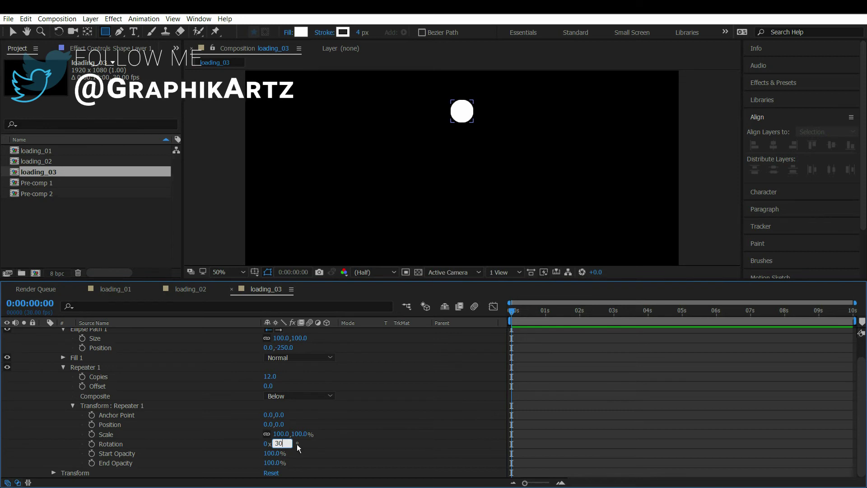
key("Return")
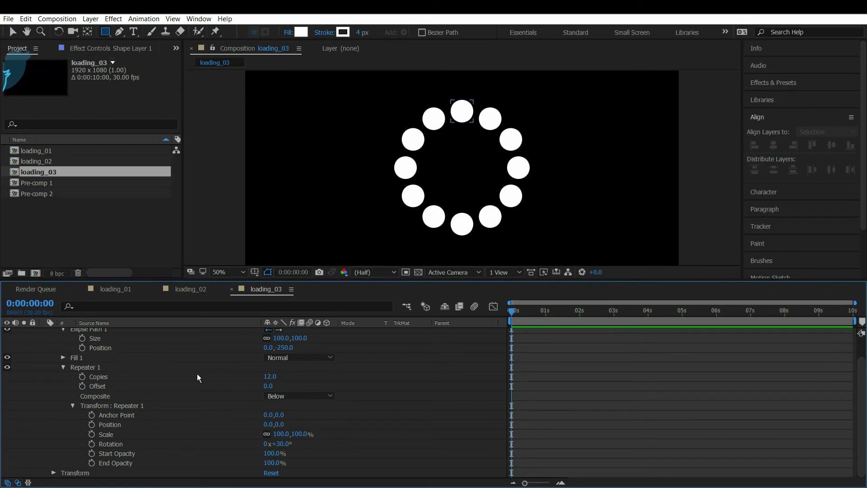
- Keyframe the Repeater's copies from 0 at 0:00:00:00 to 12 at 0:00:01:00
left_click(82, 377)
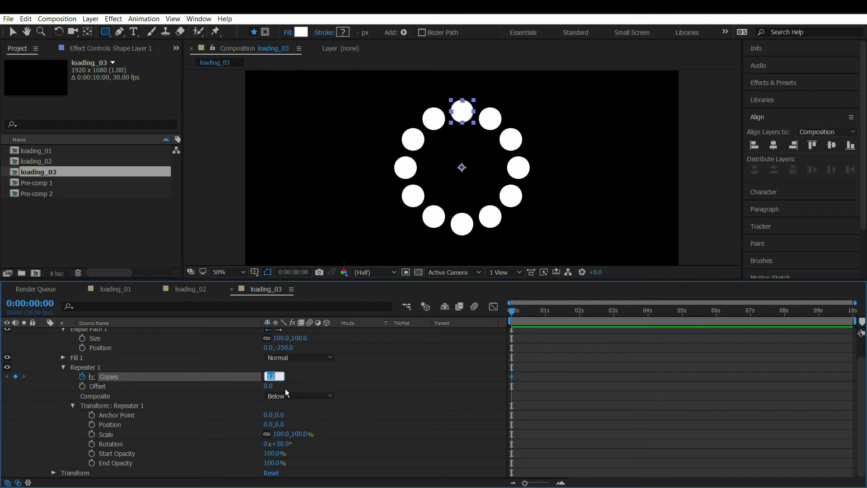
left_click(300, 376)
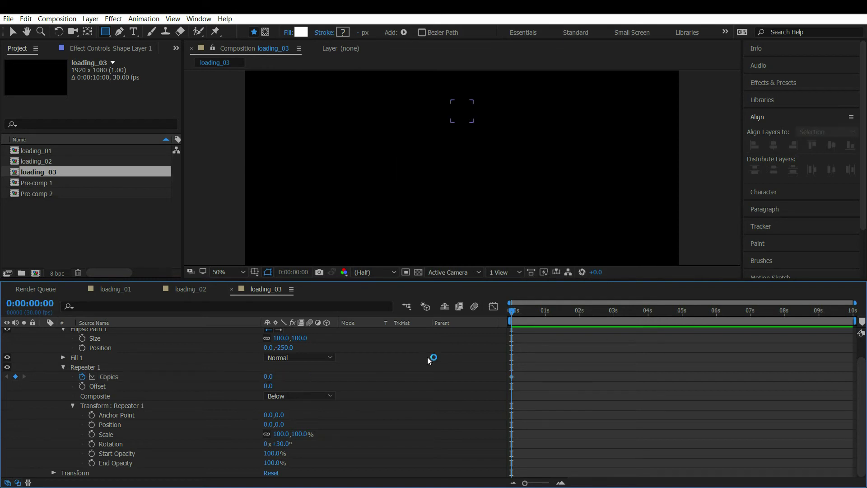
left_click(546, 312)
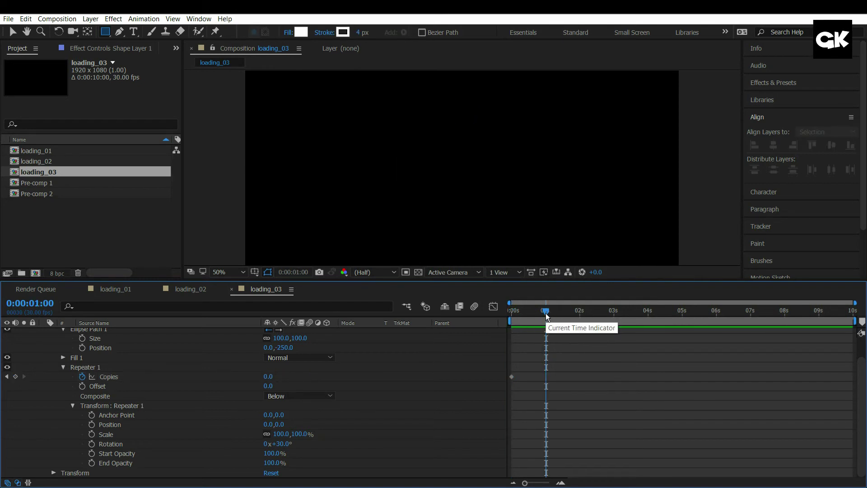
left_click(268, 378)
type("12")
left_click(316, 376)
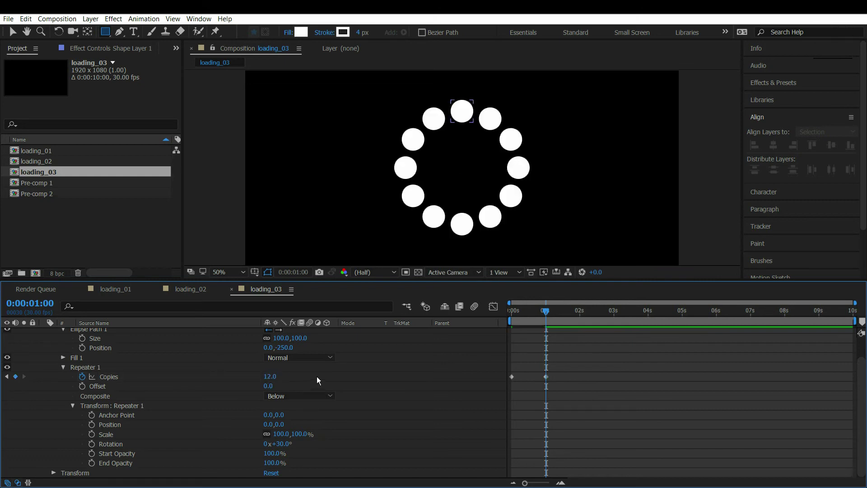
- Set the Repeater's start opacity to 0% so the circles fade around the ring, and scrub the copies animation
left_click_drag(537, 308, 510, 313)
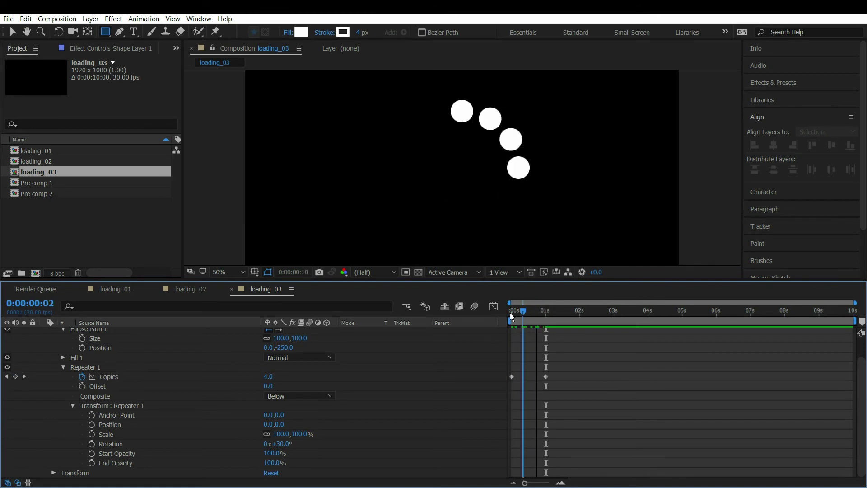
left_click_drag(511, 310, 525, 308)
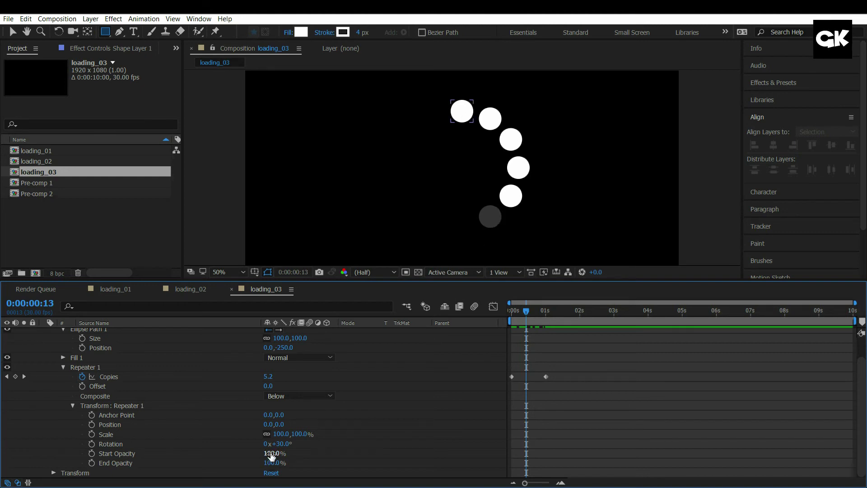
left_click_drag(270, 452, 173, 460)
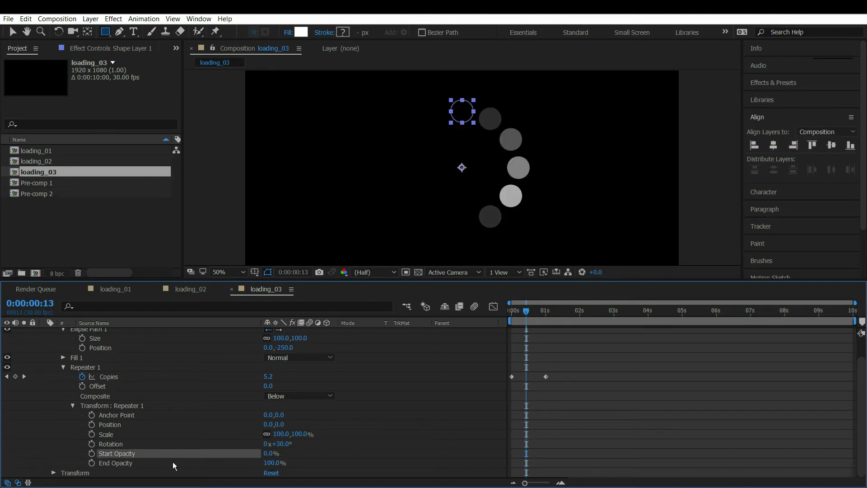
mouse_move(525, 310)
left_mouse_down()
mouse_move(548, 310)
mouse_move(505, 312)
mouse_move(550, 311)
mouse_move(536, 310)
left_mouse_up()
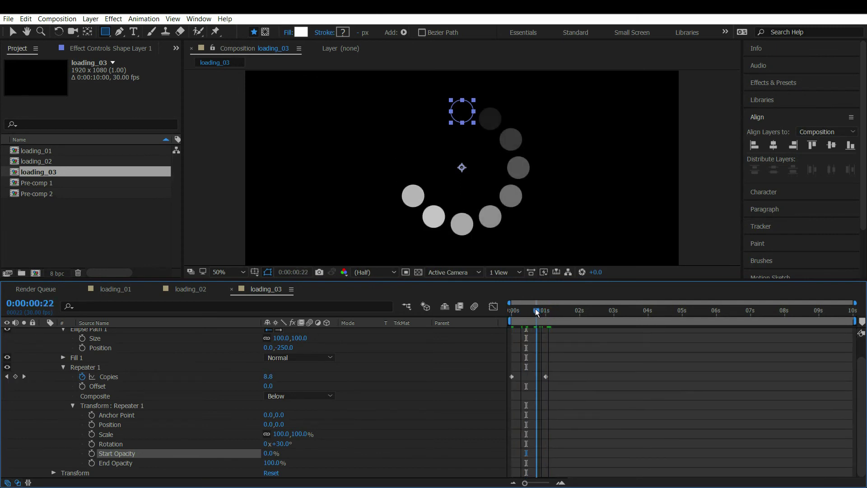
- Keyframe the Repeater's offset from 0 at 0:00:01:00 to 12 at 0:00:02:00
left_click(23, 376)
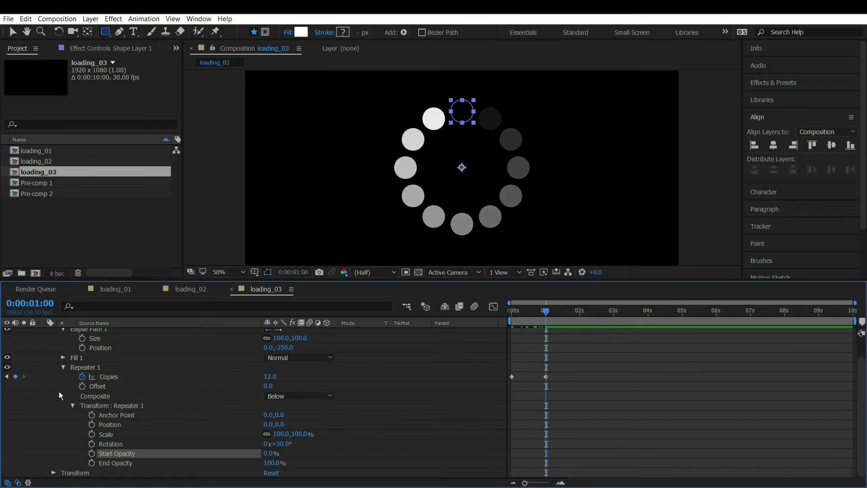
left_click(82, 386)
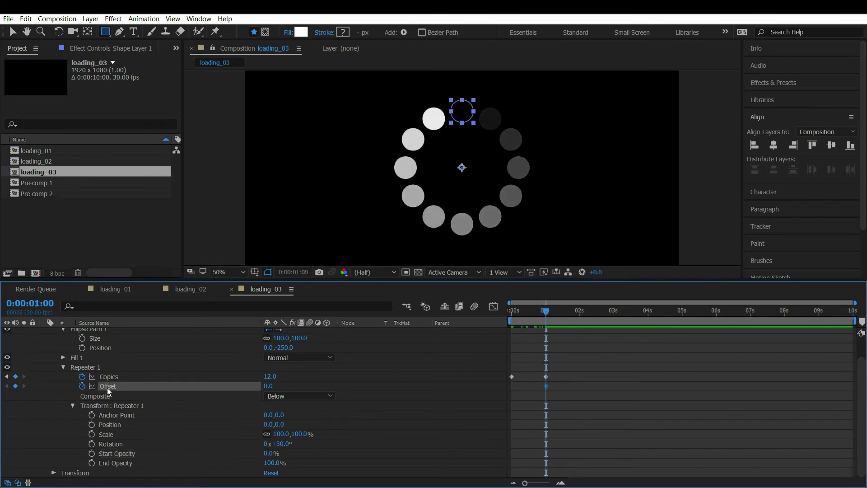
left_click(579, 315)
left_click(268, 386)
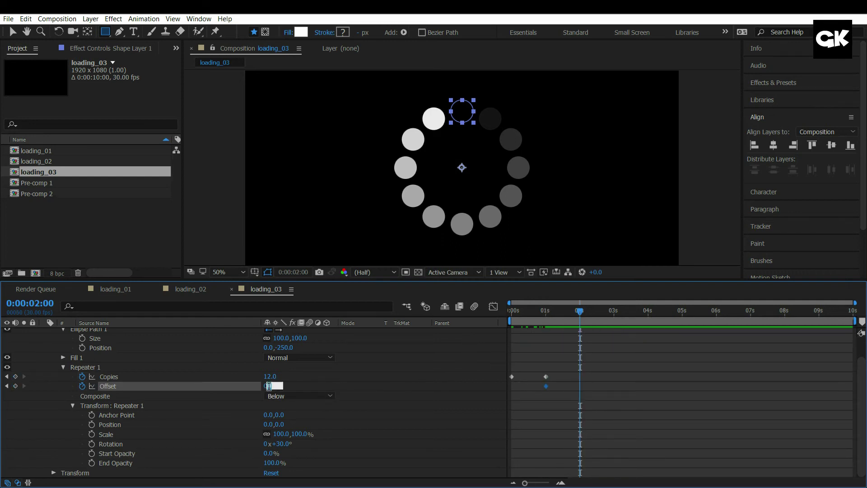
type("12")
left_click(321, 381)
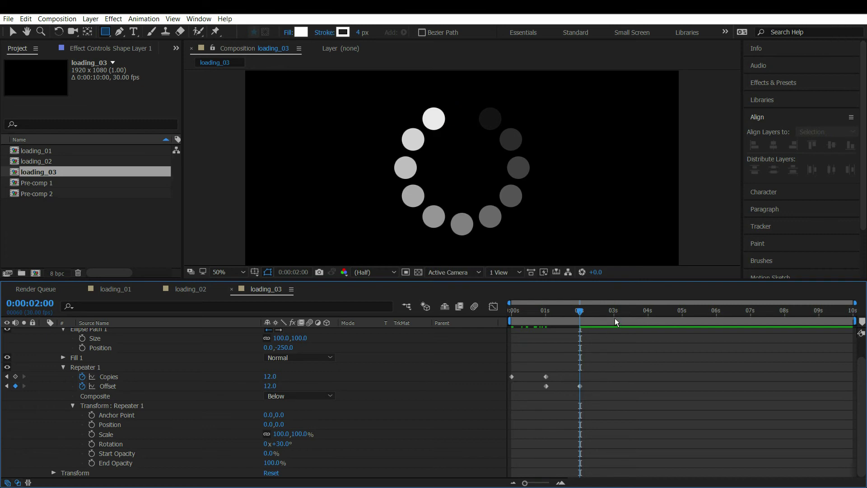
- Add a Repeater offset keyframe at 0:00:02:29 raised by 12 to 24, and preview the rotation
left_click(613, 315)
left_click(270, 386)
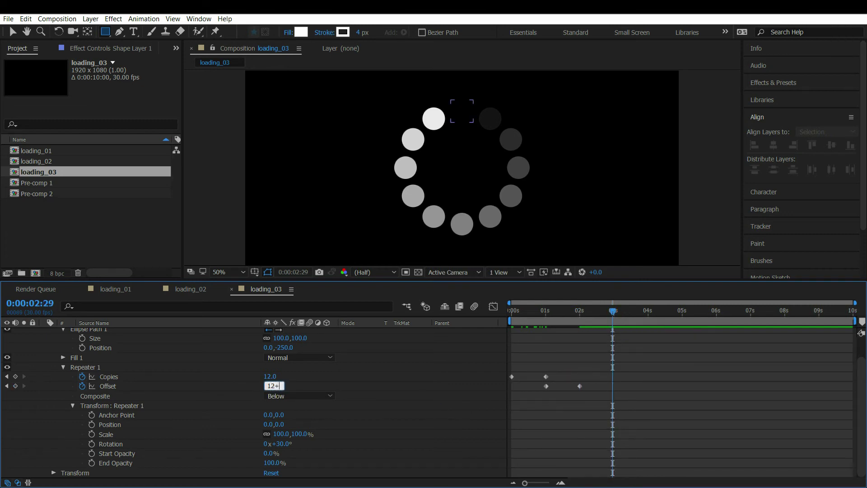
key("Return")
key("space")
mouse_move(532, 318)
left_mouse_down()
mouse_move(514, 313)
mouse_move(589, 308)
mouse_move(506, 315)
mouse_move(515, 315)
left_mouse_up()
key("space")
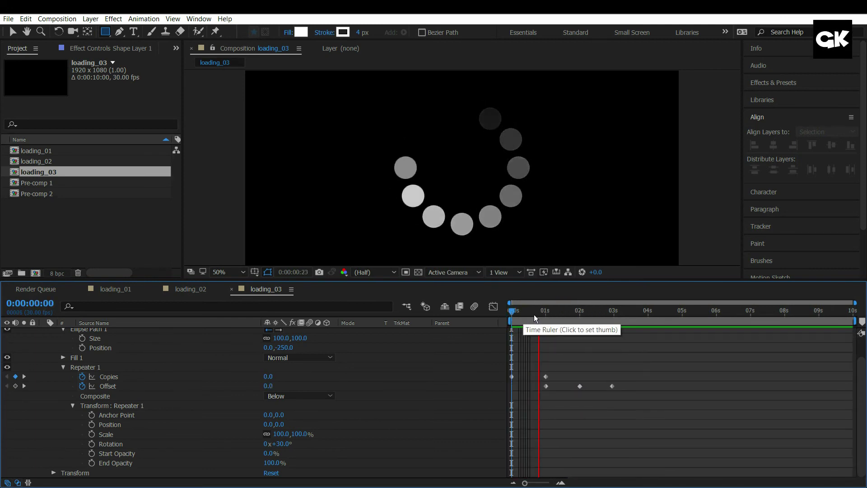
mouse_move(559, 310)
left_mouse_down()
mouse_move(583, 309)
mouse_move(573, 310)
left_mouse_up()
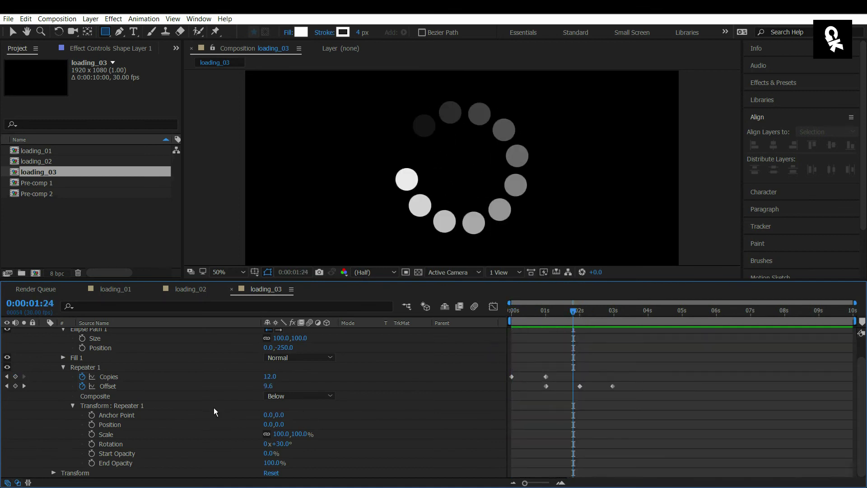
- Add the expression Math.round(content("Repeater 1").offset) to the Repeater's offset and scrub through the motion
left_click(82, 385, "alt")
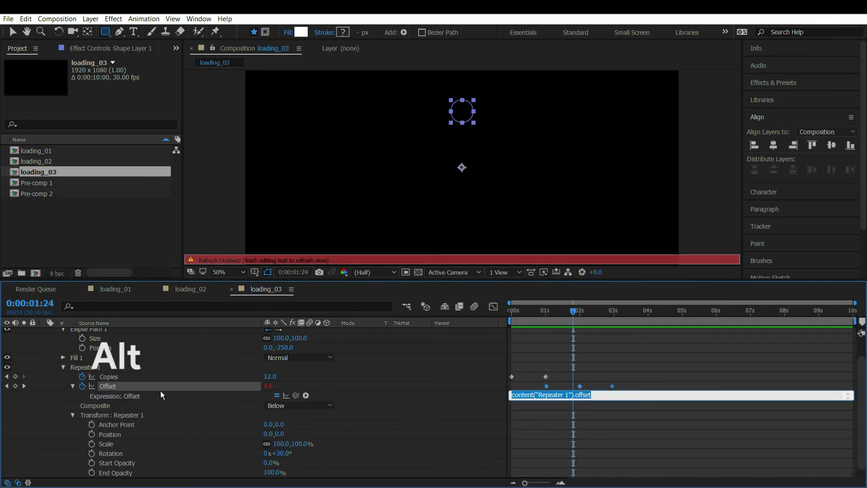
type("Mat")
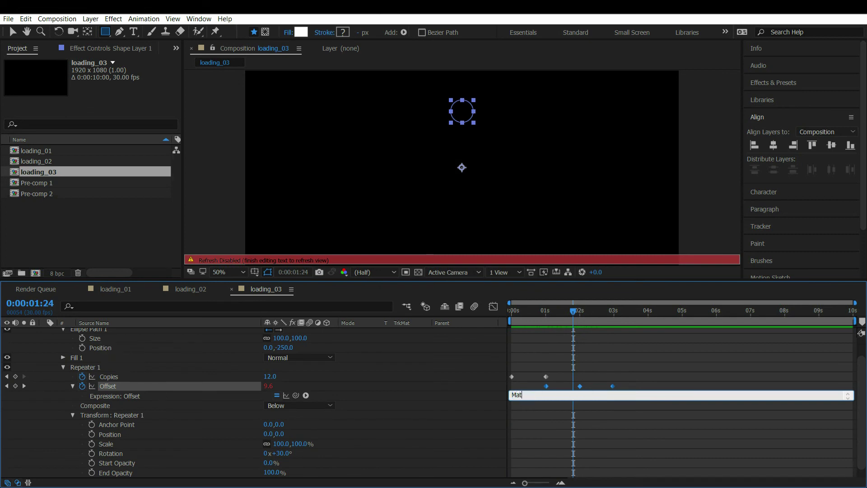
type("h.round(")
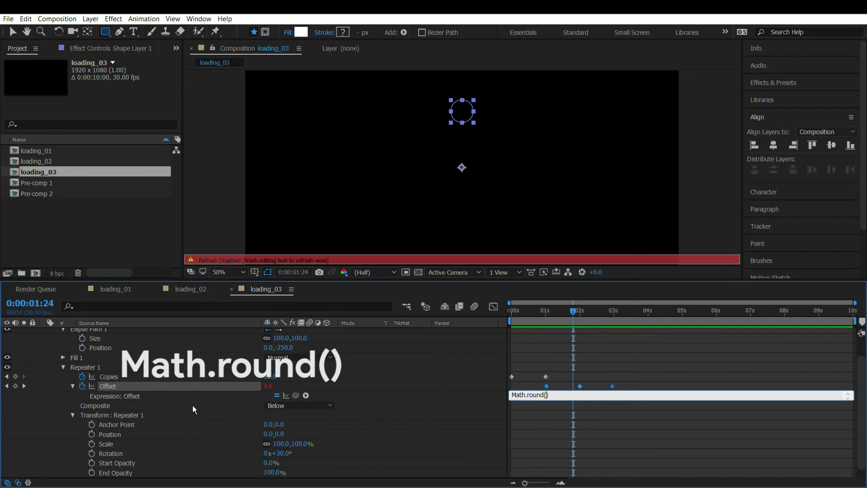
left_click_drag(296, 395, 140, 390)
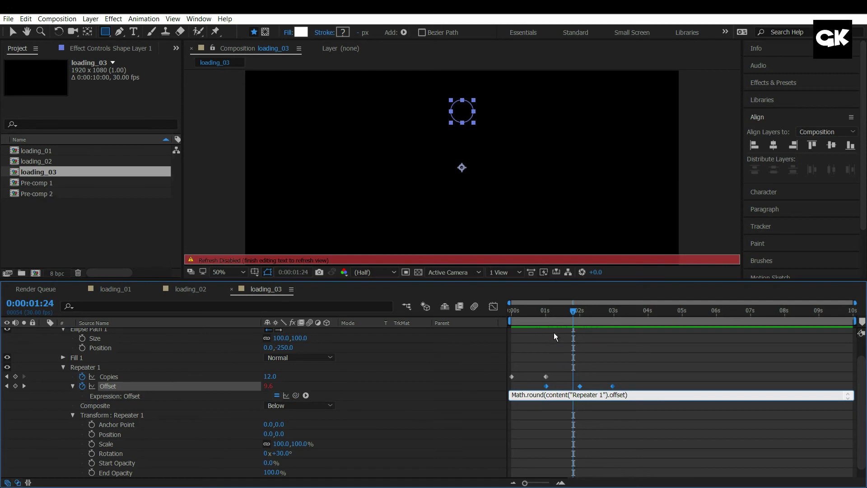
left_click(552, 316)
mouse_move(551, 313)
left_mouse_down()
mouse_move(538, 311)
mouse_move(565, 310)
left_mouse_up()
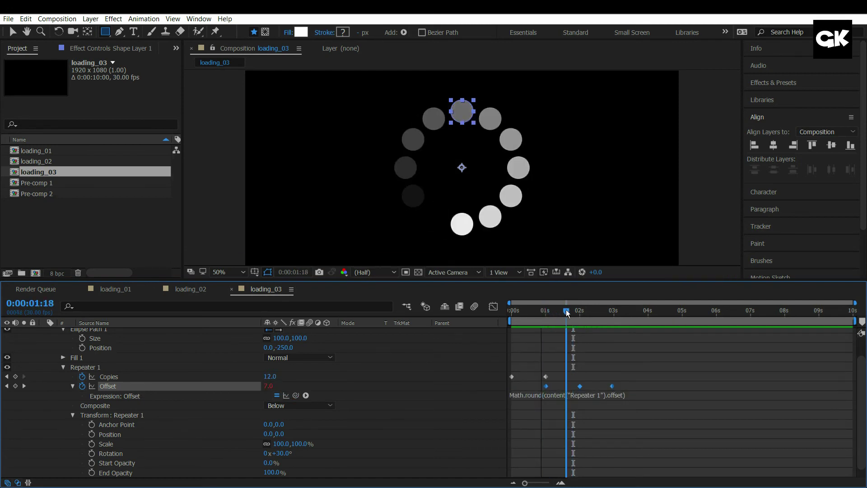
- Add the expression Math.round(content("Repeater 1").copies) to the Repeater's copies and preview the animation from the start
left_click(78, 377, "alt")
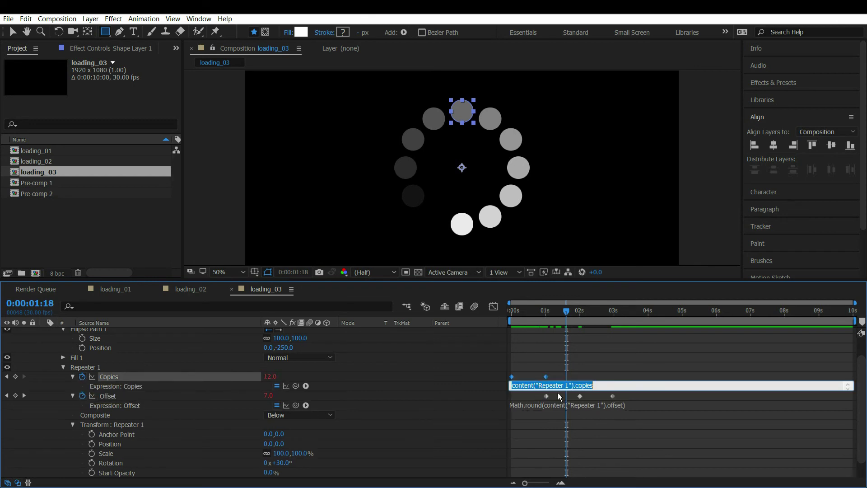
type("Mat")
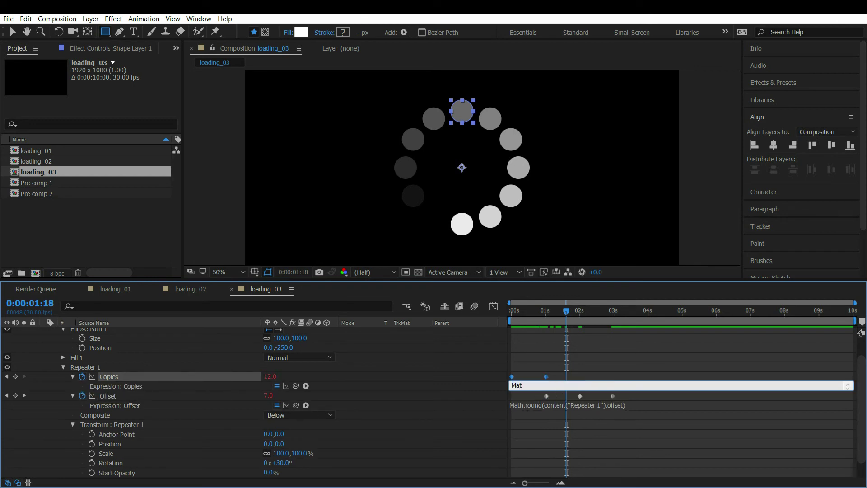
type("h.round(")
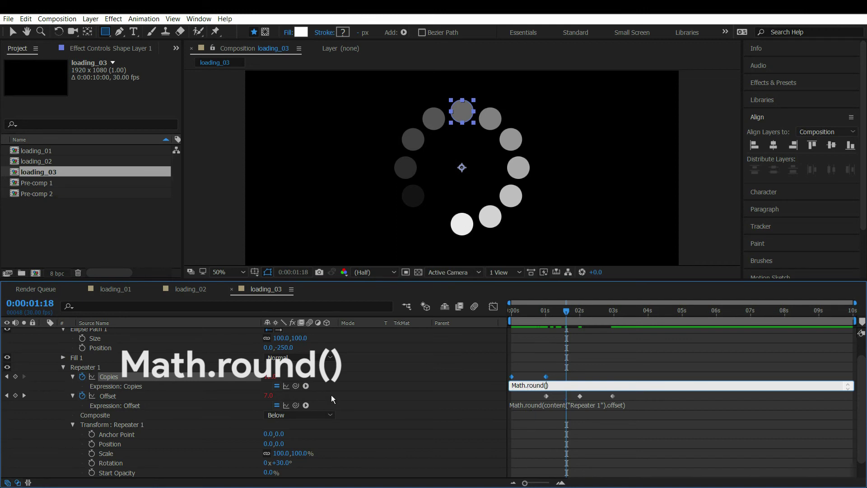
left_click_drag(296, 386, 166, 381)
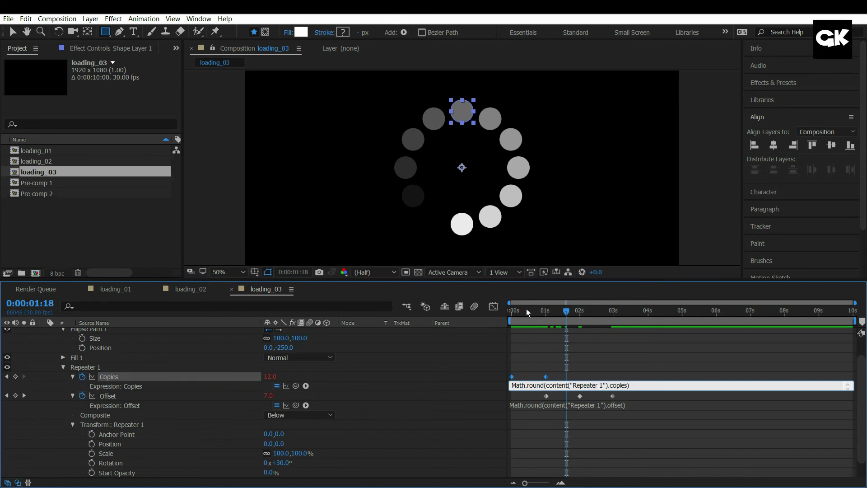
left_click(507, 309)
key("space")
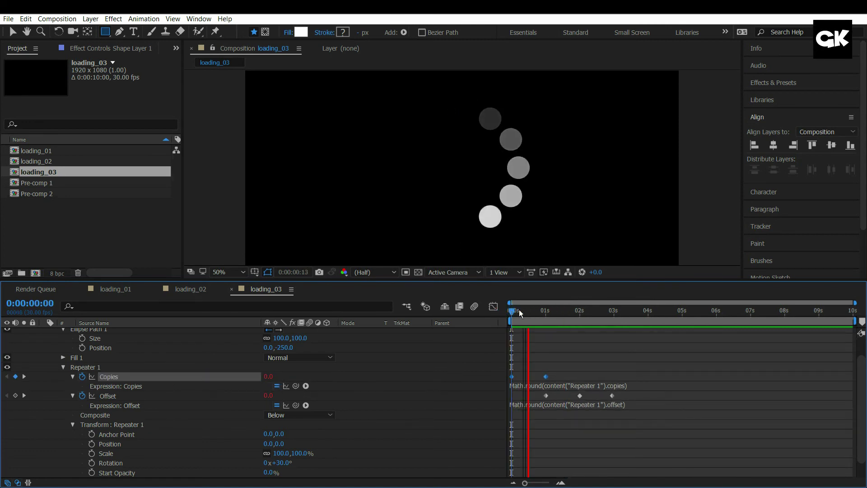
key("space")
left_click_drag(559, 311, 514, 311)
key("space")
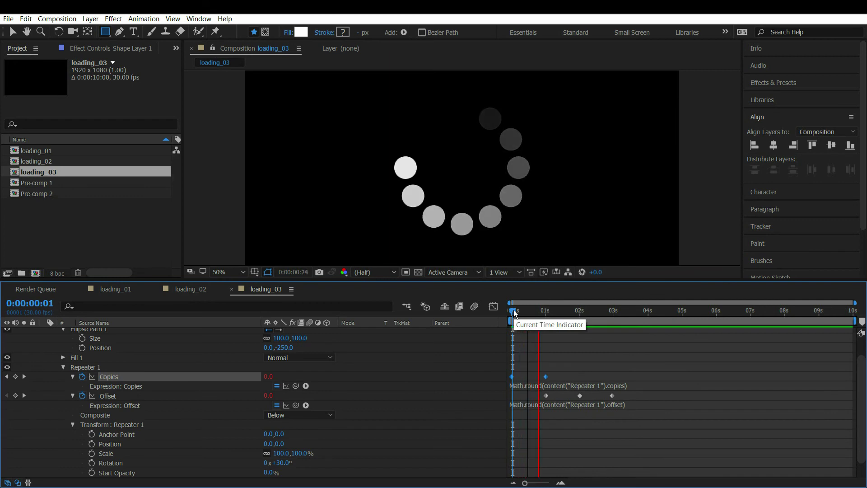
- Add a Repeater offset keyframe at 0:00:04:00 raised by 12 to 36
left_click(517, 311)
left_click_drag(531, 310, 638, 313)
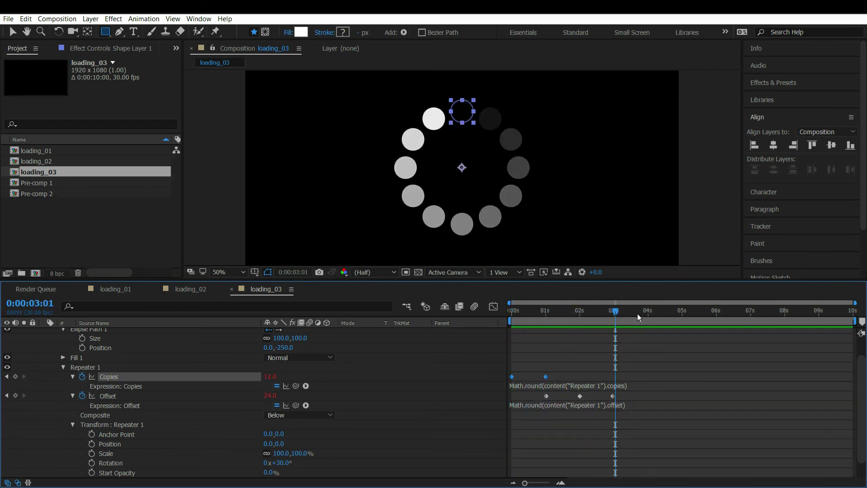
left_click(648, 315)
left_click(273, 396)
type("+12")
left_click(304, 392)
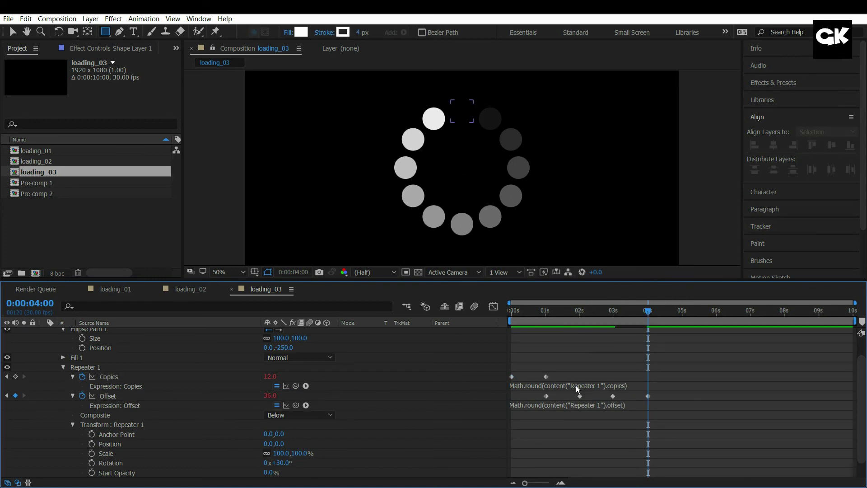
- Add a Repeater offset keyframe of 48 at 0:00:05:00 and preview the rotation through its end
left_click(682, 312)
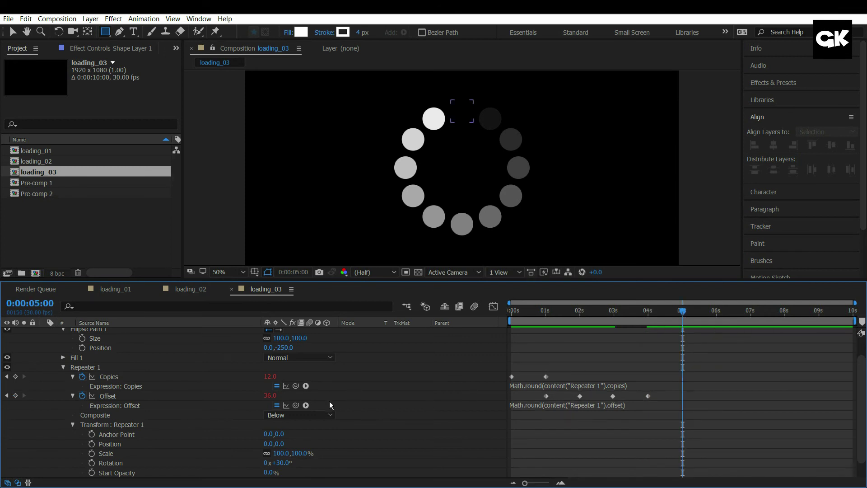
left_click(270, 395)
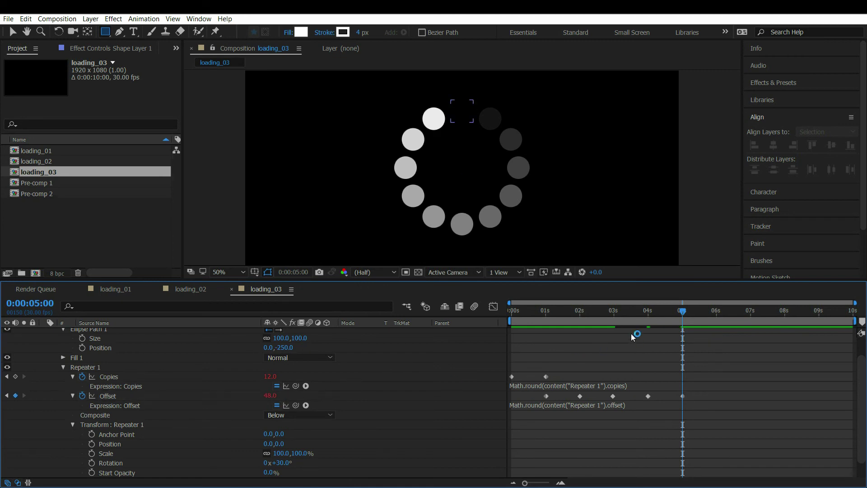
left_click_drag(626, 312, 521, 313)
key("space")
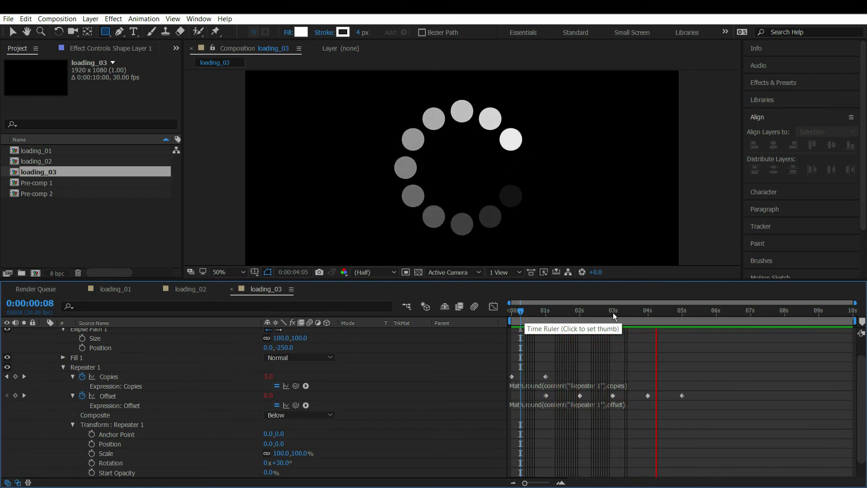
left_click_drag(692, 311, 684, 315)
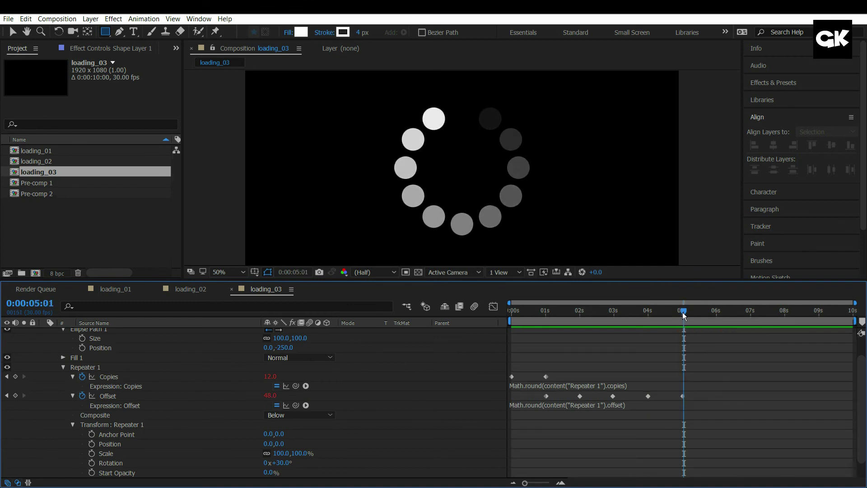
mouse_move(683, 312)
left_mouse_down()
mouse_move(710, 308)
mouse_move(657, 305)
mouse_move(699, 309)
left_mouse_up()
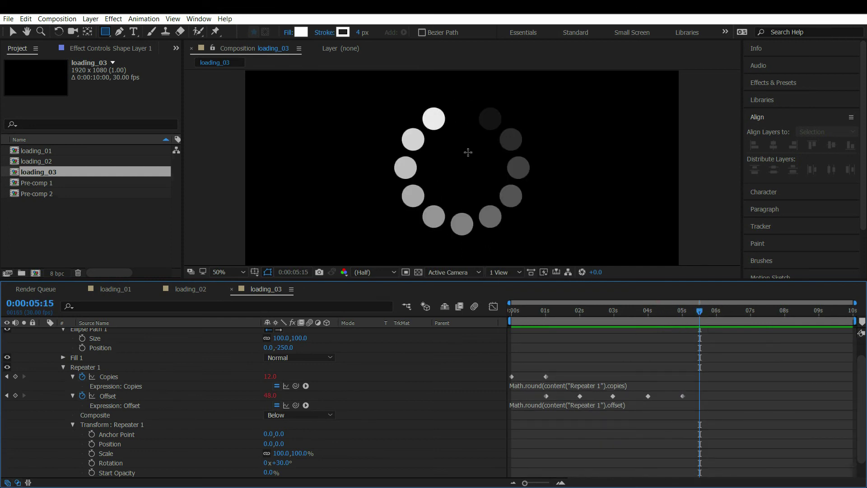
left_click_drag(700, 315, 676, 313)
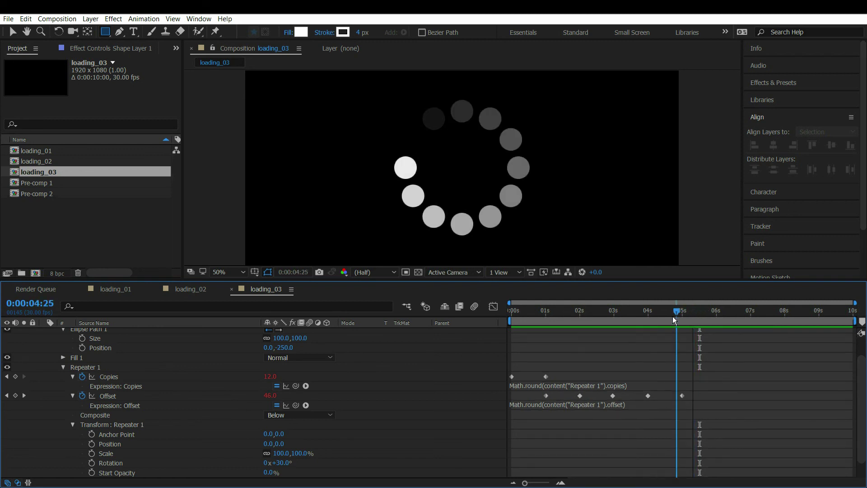
- Hold the Repeater's copies at 12 with a keyframe at 0:00:05:00 and set them to 0 at 0:00:05:29
left_click(24, 395)
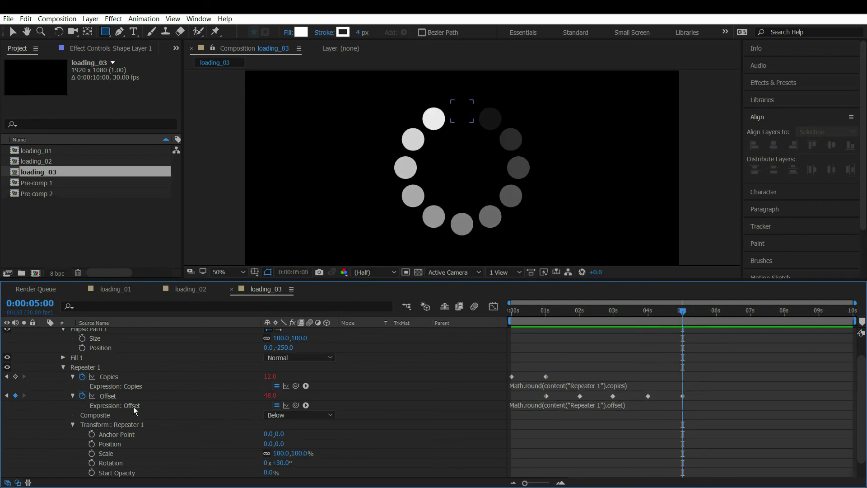
left_click(16, 377)
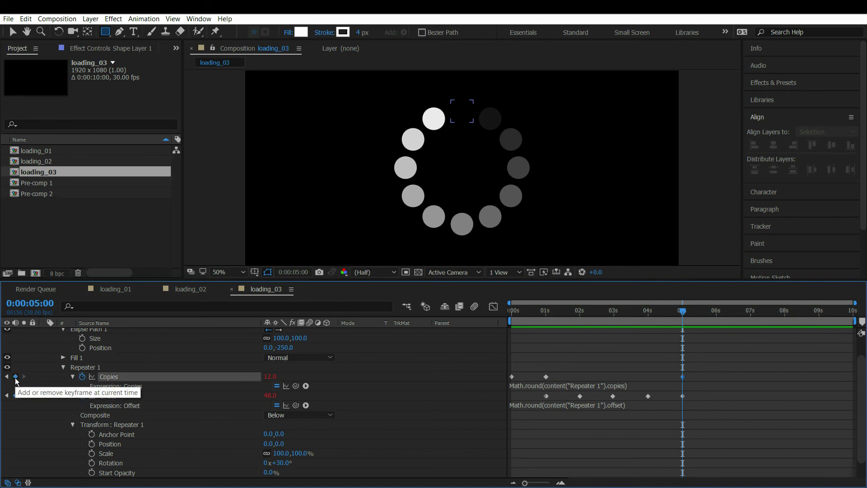
left_click(715, 315)
left_click(270, 376)
type("0")
left_click(310, 374)
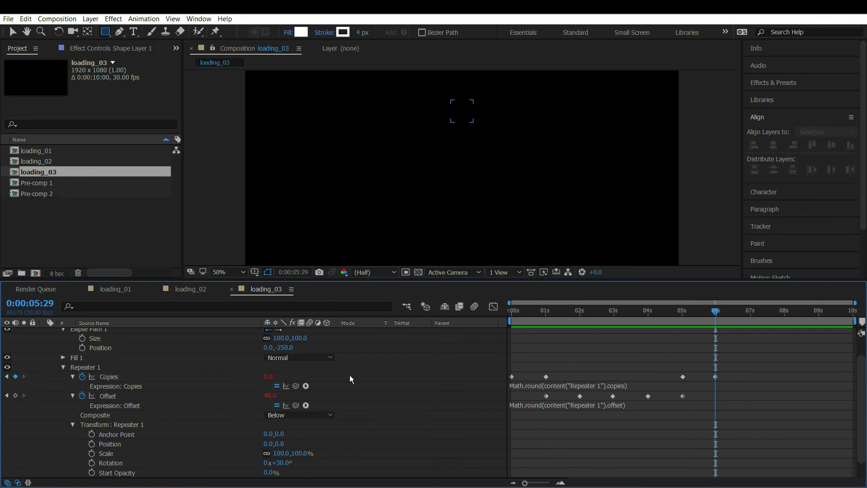
- Set the Repeater's offset to 60 at 0:00:05:29 and preview the whole ring animation from the start
left_click(271, 396)
type("60")
left_click(334, 400)
left_click_drag(697, 312, 725, 305)
left_click(662, 312)
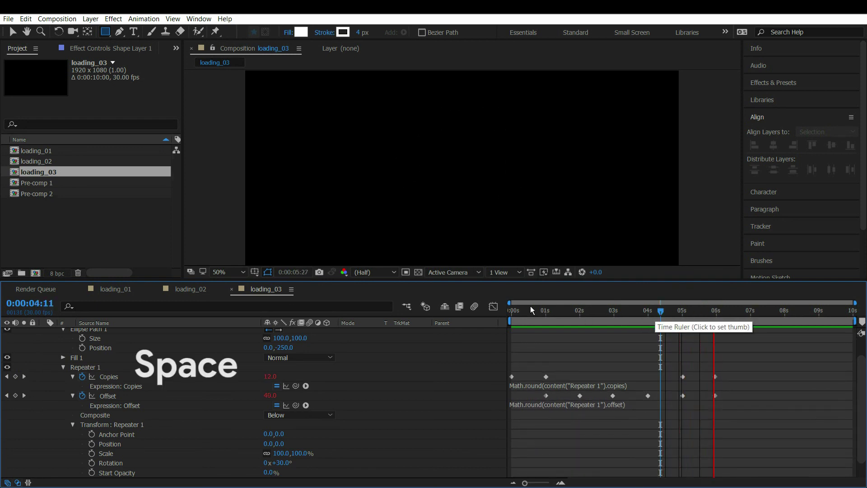
left_click(510, 311)
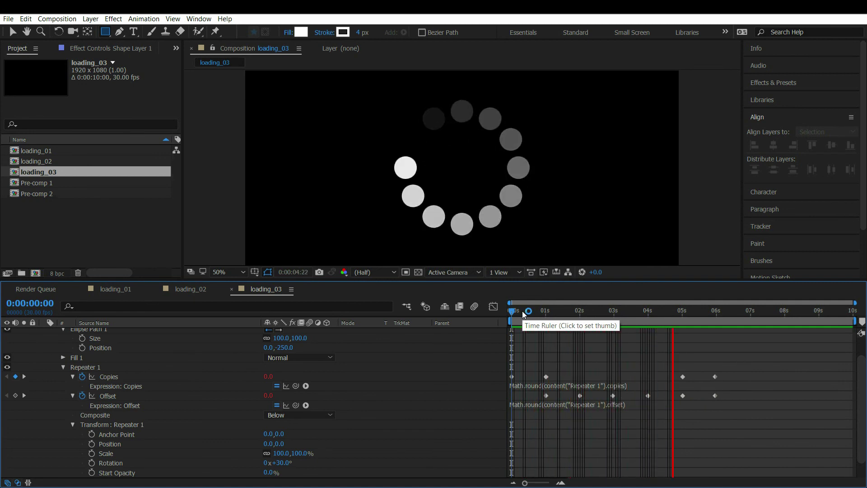
- Hide the shape layer's Ellipse Path 1 and add a Rectangle path to its contents
left_click_drag(656, 310, 563, 318)
scroll(293, 376, "up", 1)
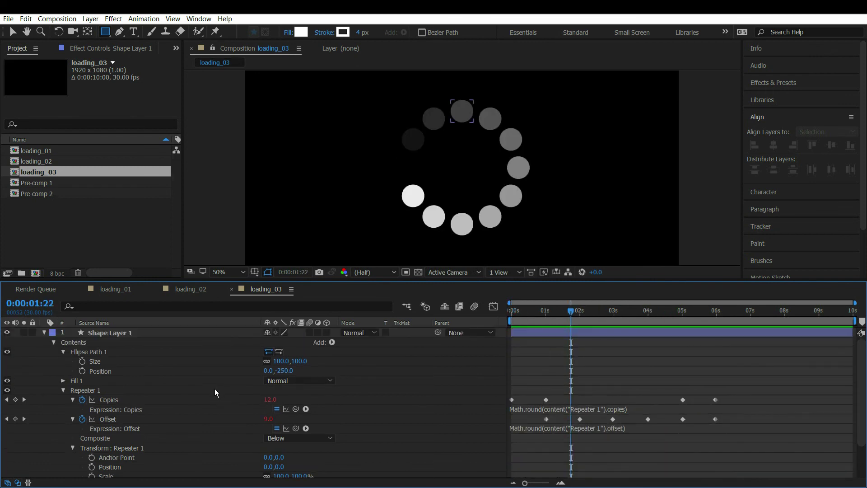
left_click(7, 352)
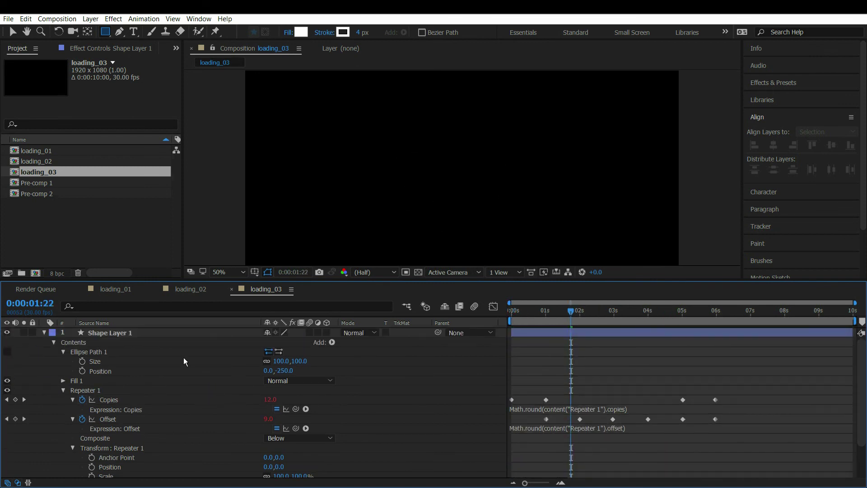
left_click(331, 343)
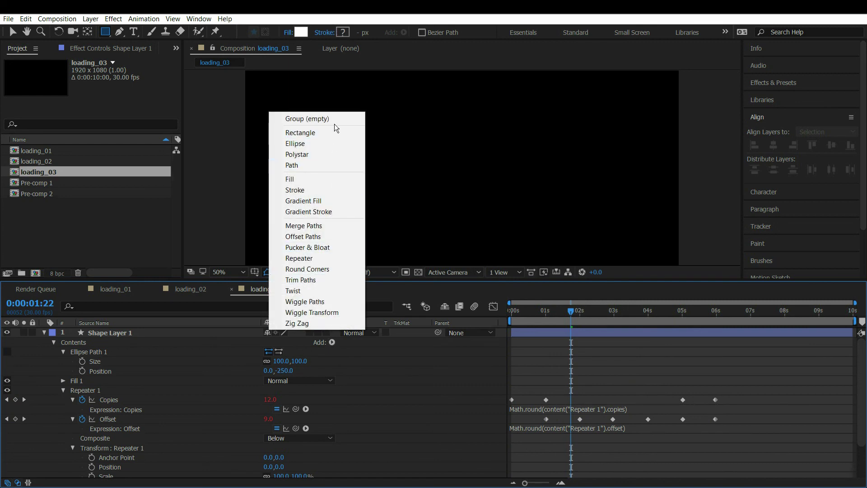
left_click(332, 136)
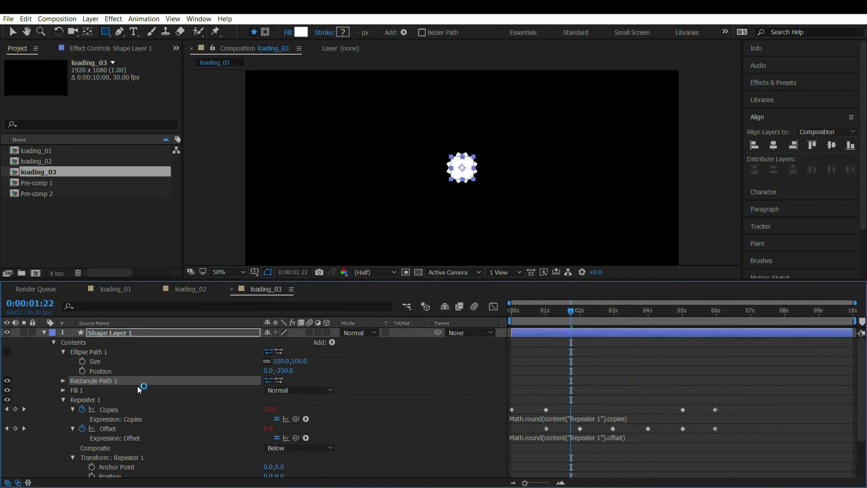
- Unlink the rectangle path's size proportions and set its size to 25 by 250
left_click(63, 381)
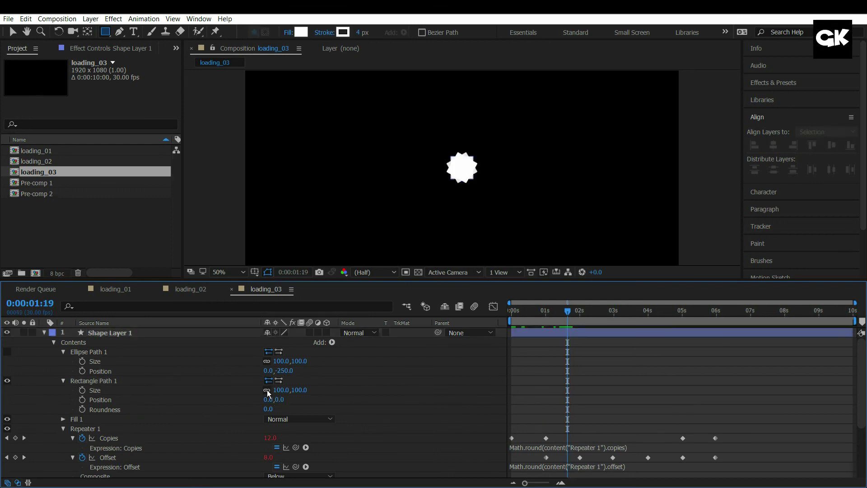
left_click(277, 389)
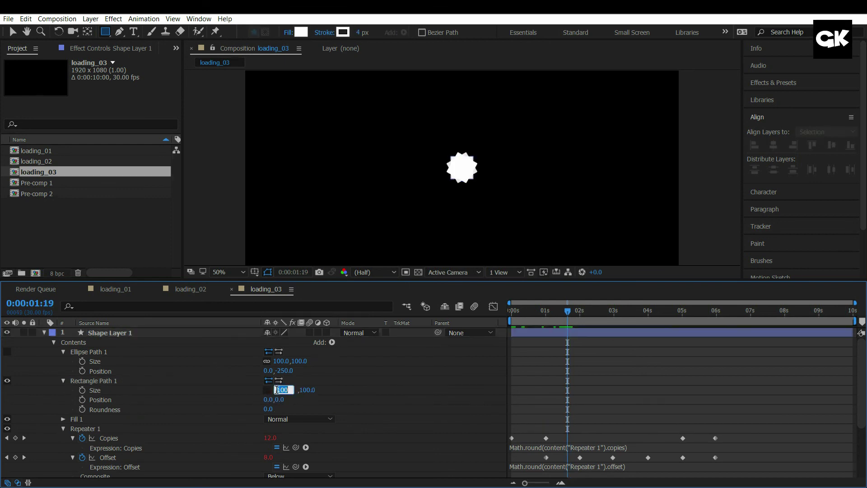
type("25")
key("Return")
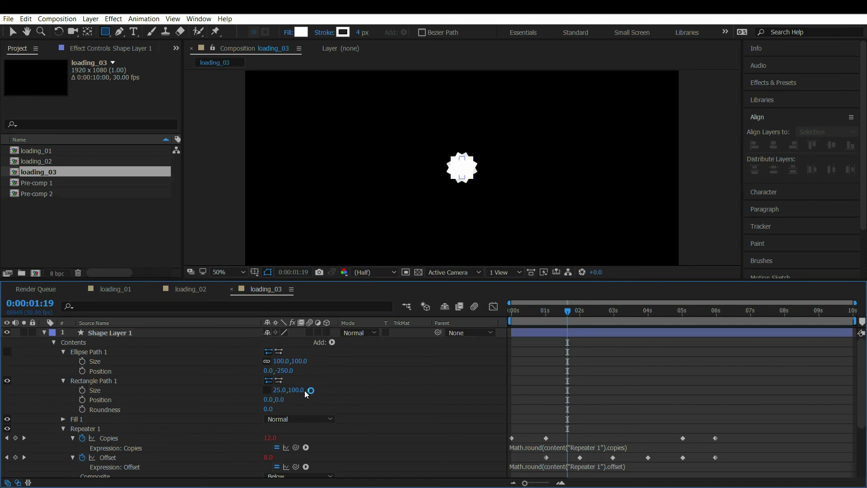
left_click(305, 389)
type("250")
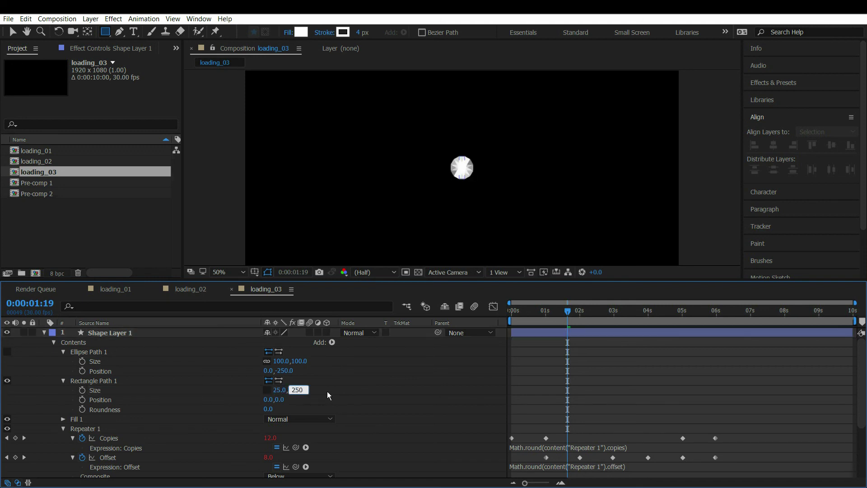
key("Return")
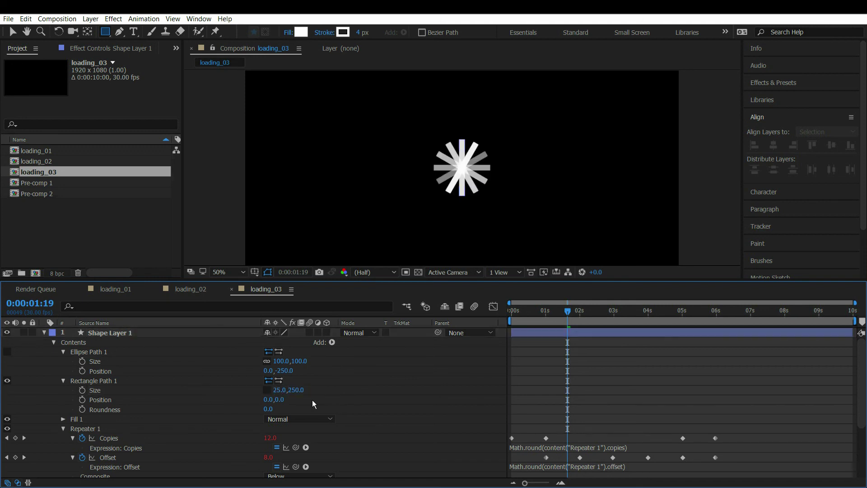
- Move the rectangle path to a position of 0, 228 and preview the animated ring of bars from near the start
left_click_drag(278, 402, 406, 394)
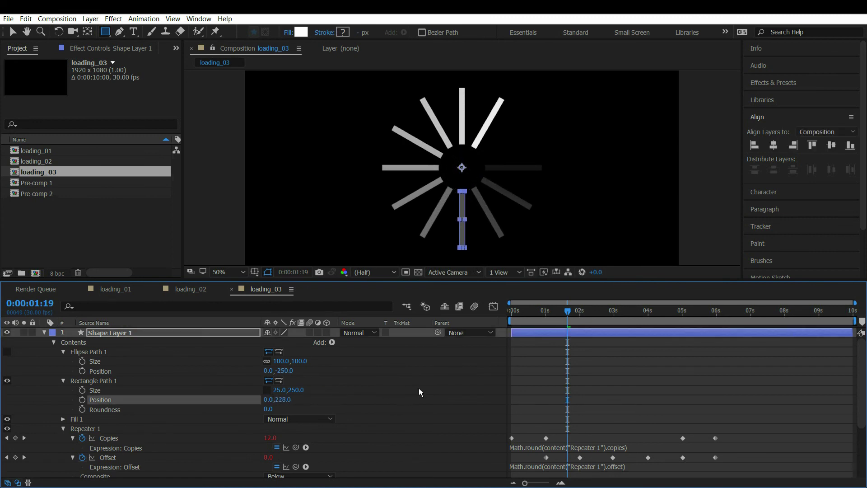
left_click_drag(567, 312, 532, 315)
key("space")
left_click(515, 316)
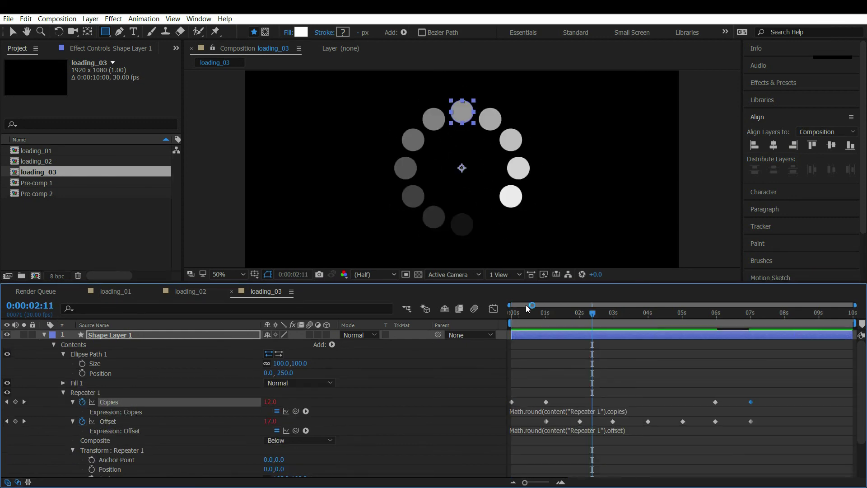
- Turn on the transparency grid behind the ring of circles and preview the animation from near the start
left_click(418, 274)
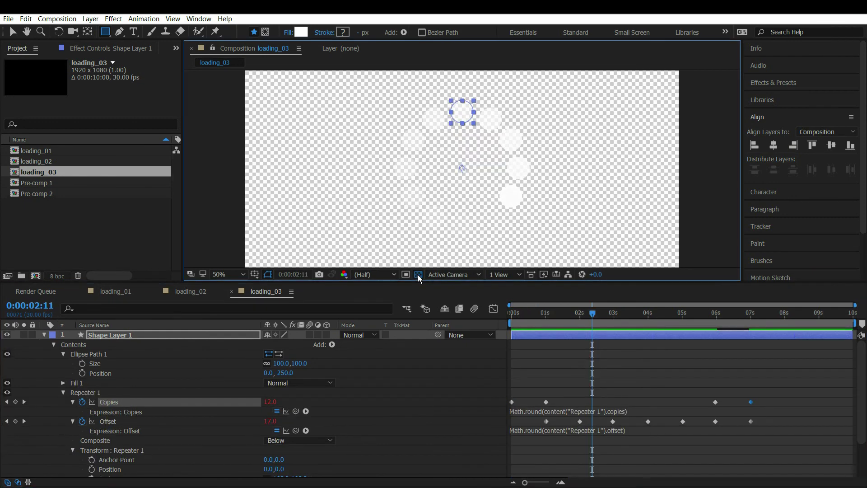
left_click(532, 309)
key("space")
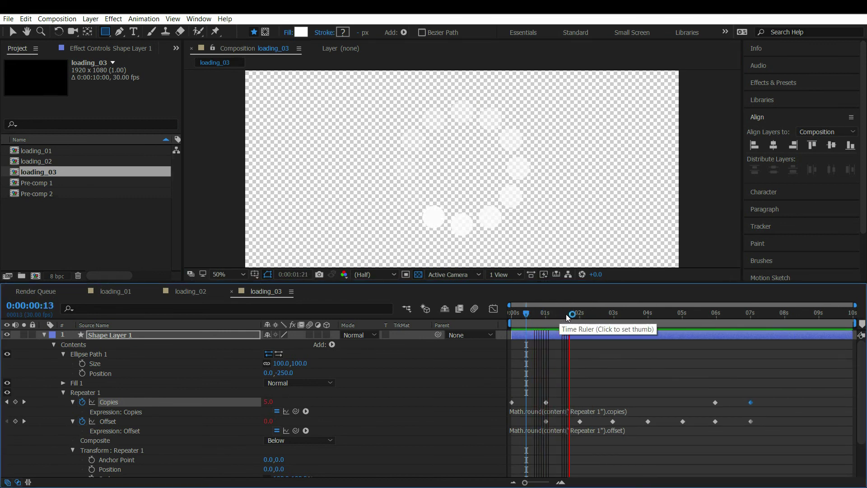
key("space")
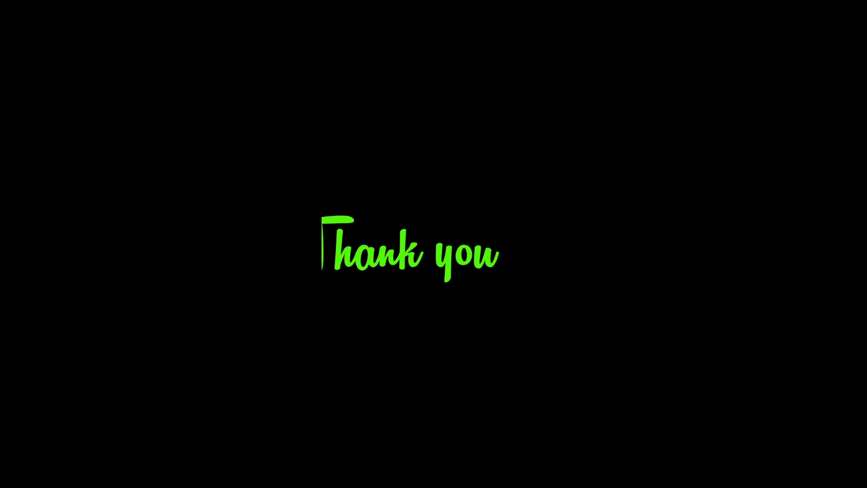